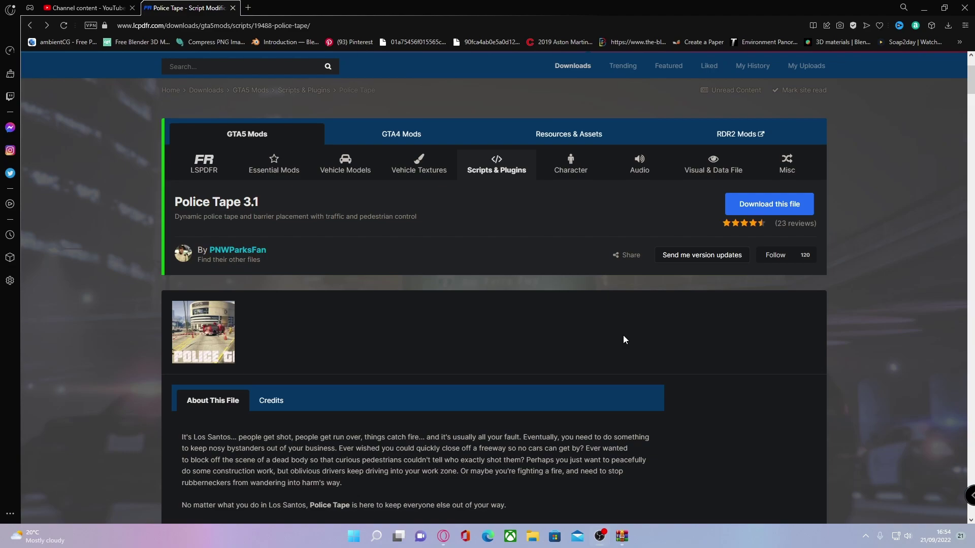
- Review the Police Tape 3.1 features and known issues, then start the file download
scroll(624, 339, "down", 7)
scroll(623, 337, "down", 1)
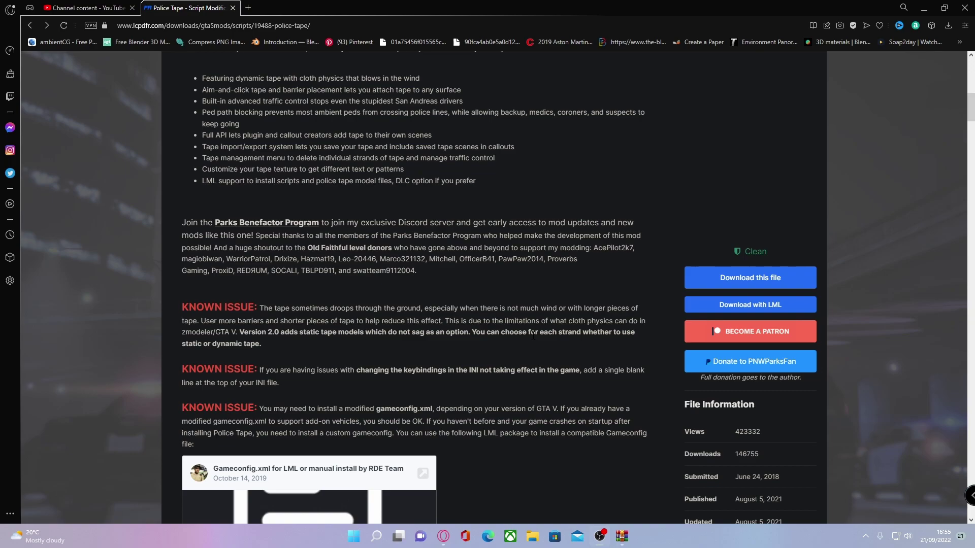
scroll(533, 335, "up", 3)
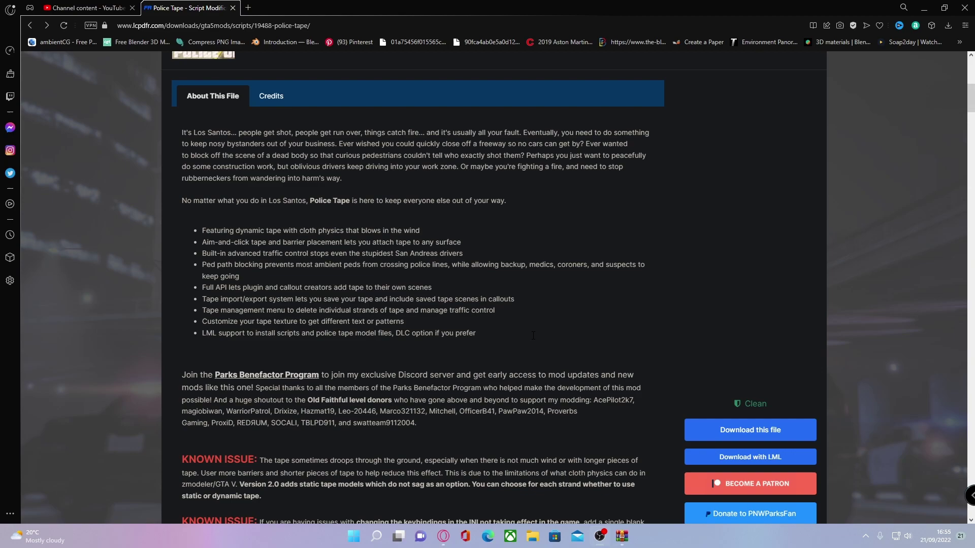
scroll(533, 335, "up", 2)
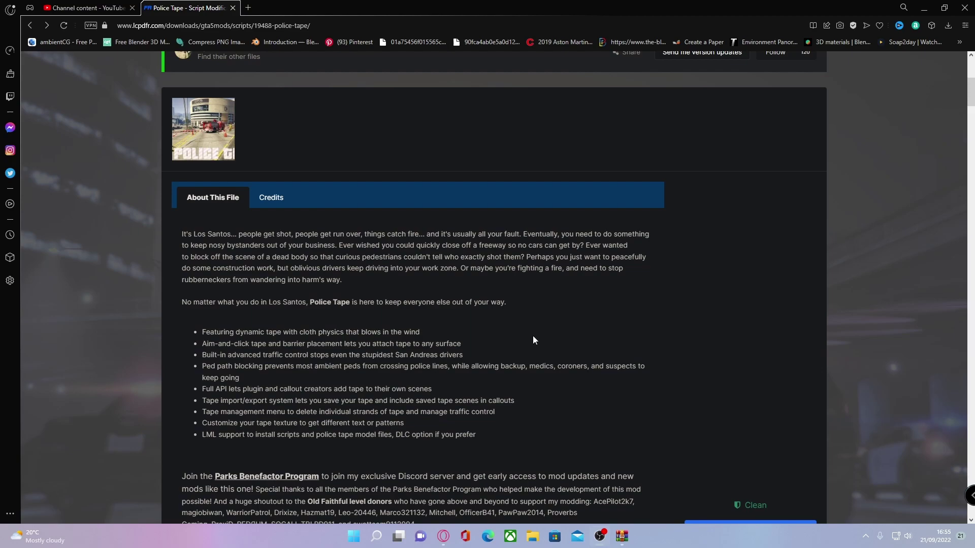
scroll(532, 336, "down", 4)
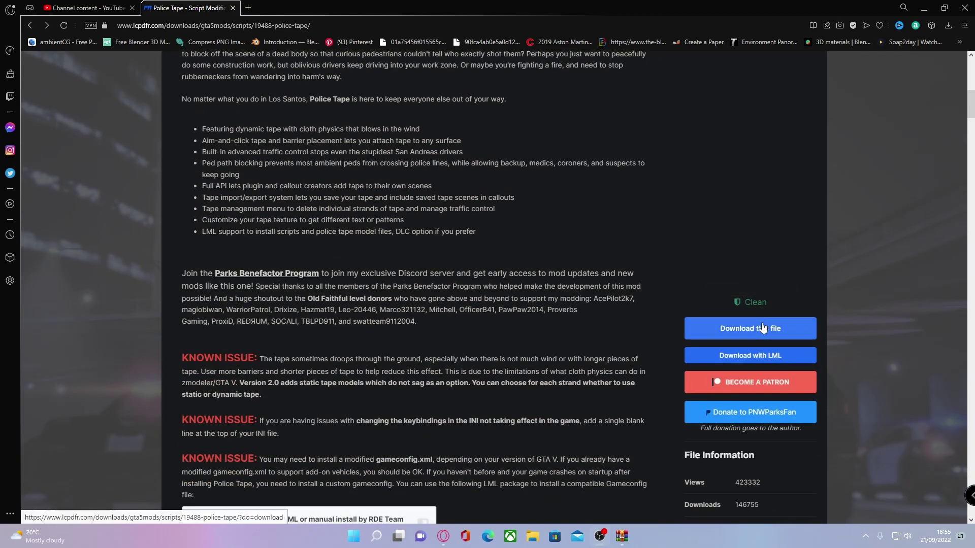
left_click(763, 328)
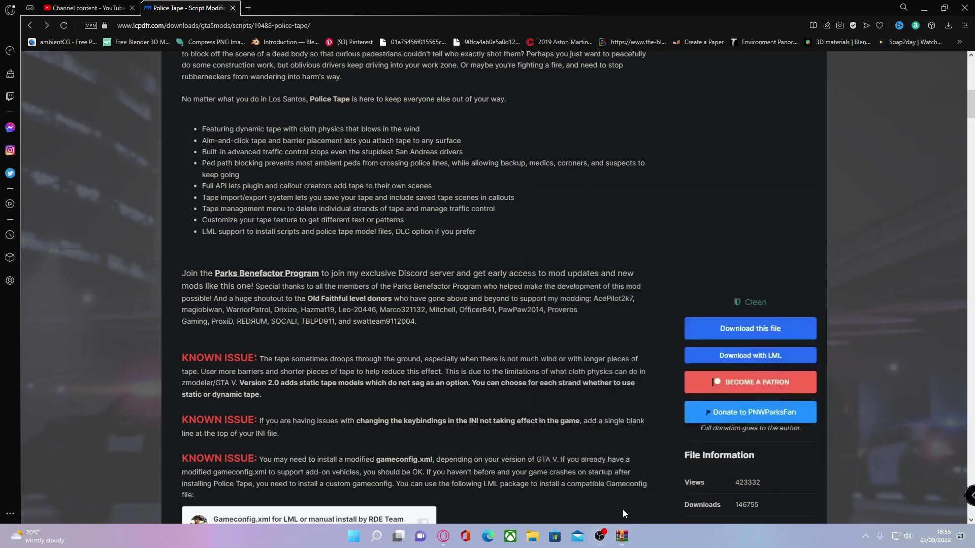
- Open the downloaded Police Tape v3.1 zip in WinRAR and enter its _GTA V Folder
left_click(622, 536)
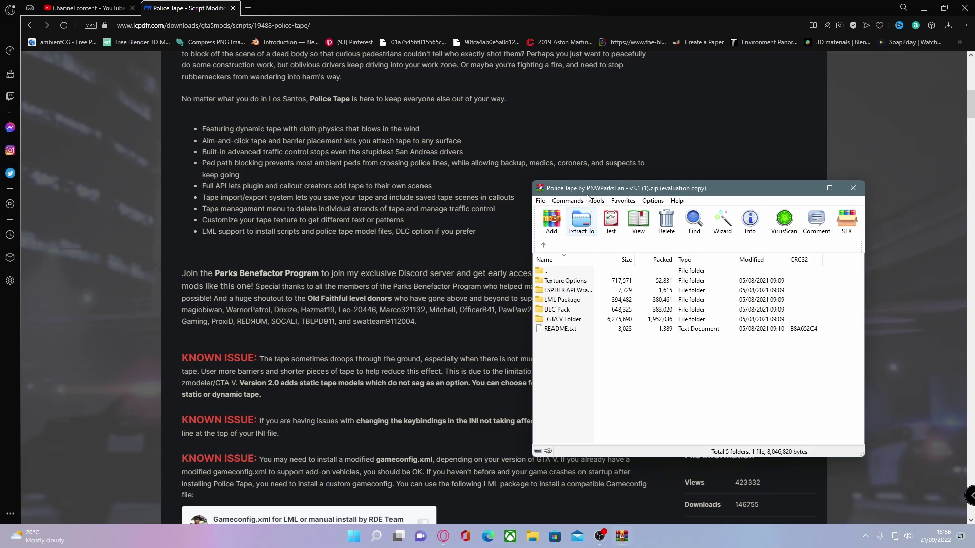
mouse_move(592, 189)
left_mouse_down()
mouse_move(592, 128)
mouse_move(592, 171)
left_mouse_up()
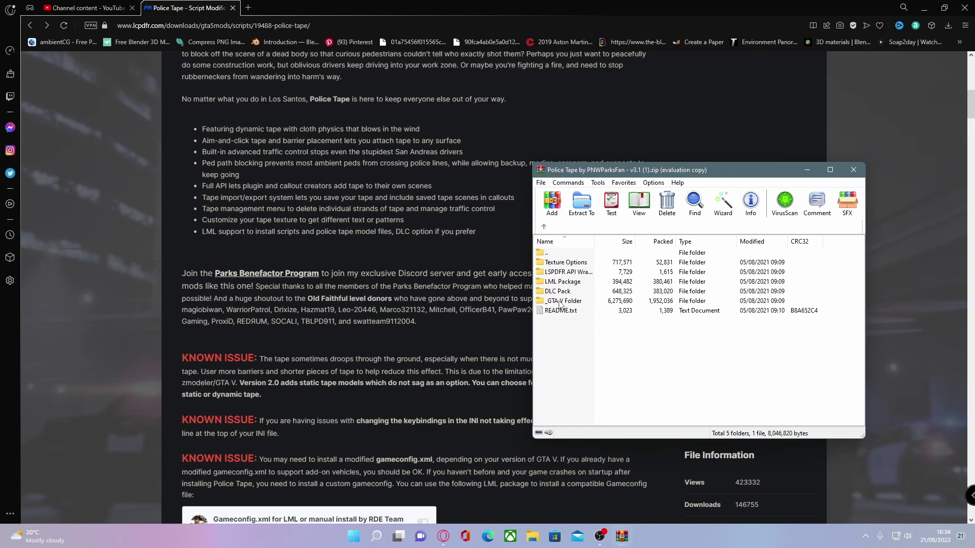
double_click(559, 303)
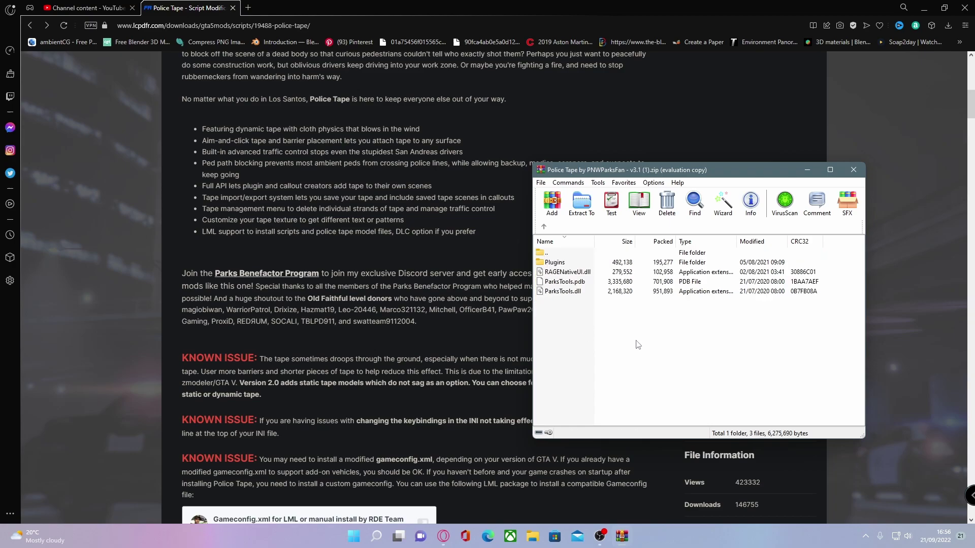
- Minimize the browser and open a new File Explorer window in the upper left
left_click(924, 8)
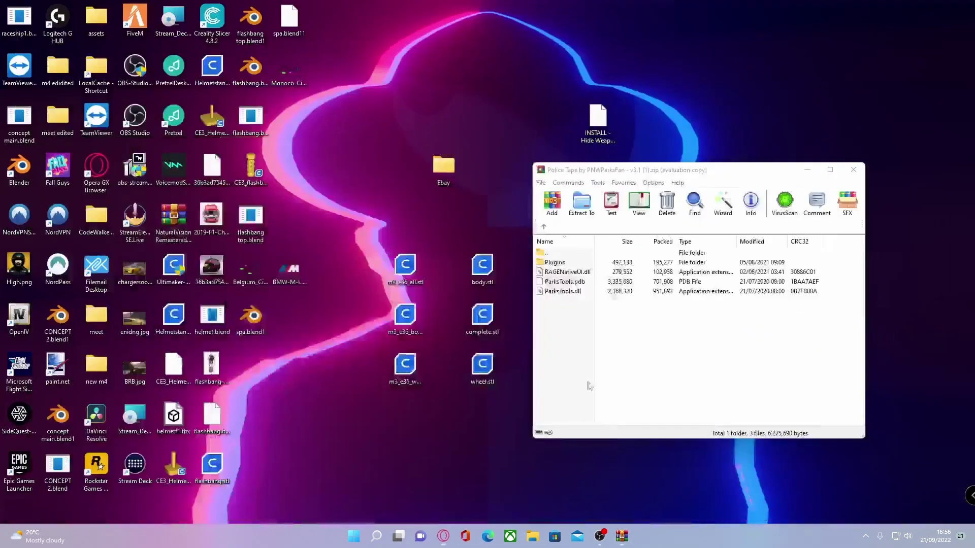
left_click(532, 537)
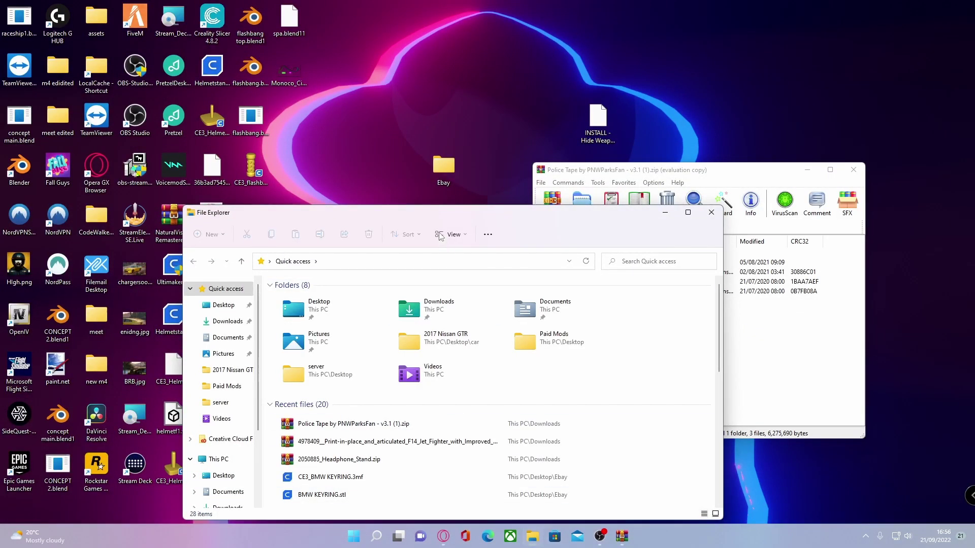
left_click_drag(431, 218, 272, 99)
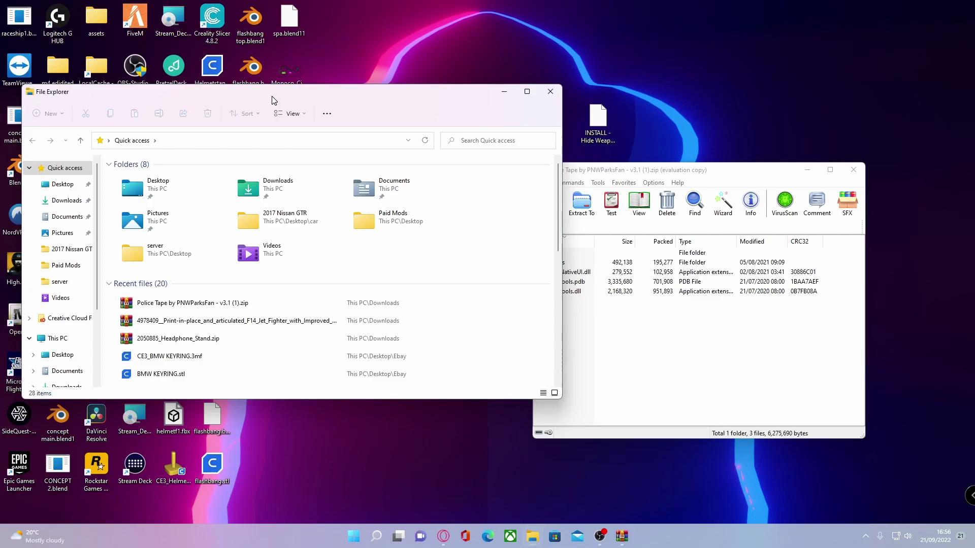
- Restore the WinRAR archive window to a smaller size on the right
double_click(635, 169)
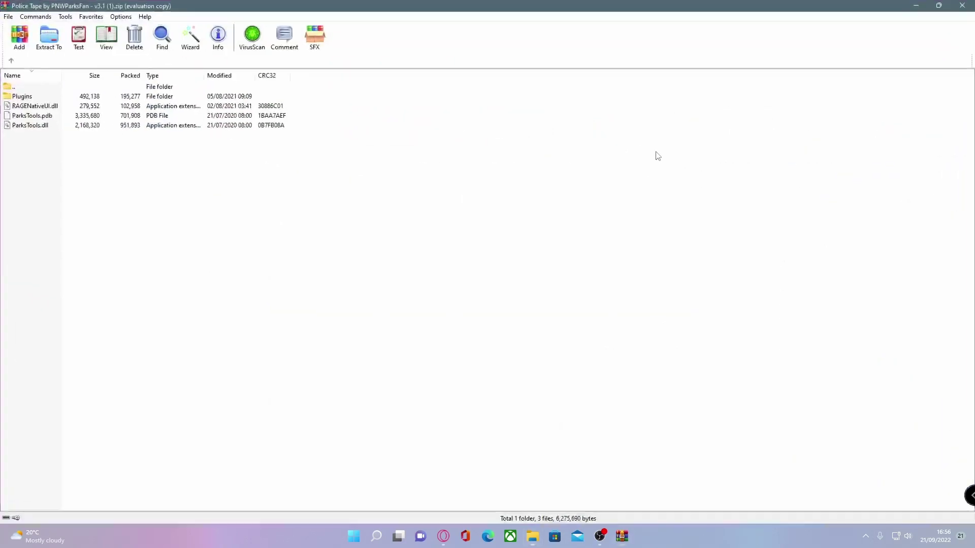
double_click(312, 5)
double_click(632, 163)
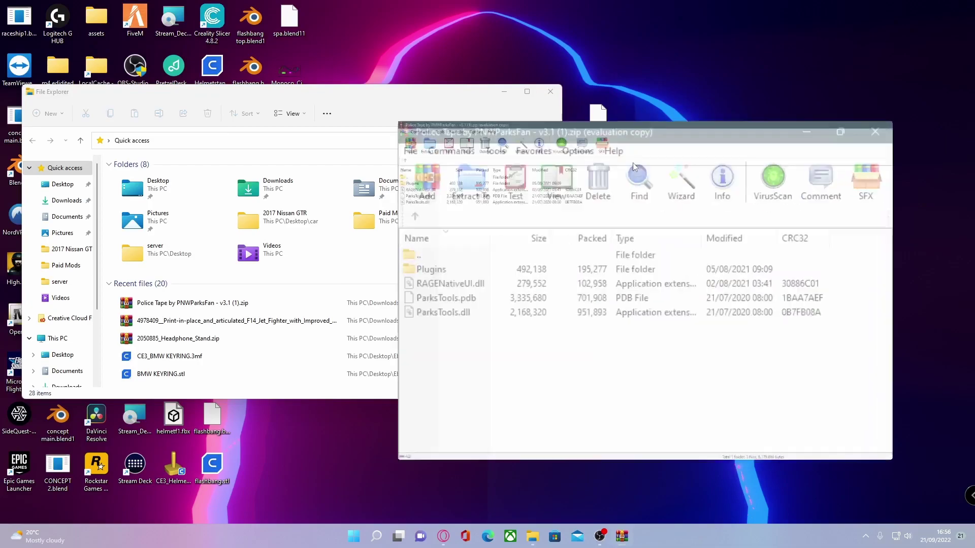
double_click(417, 7)
double_click(572, 169)
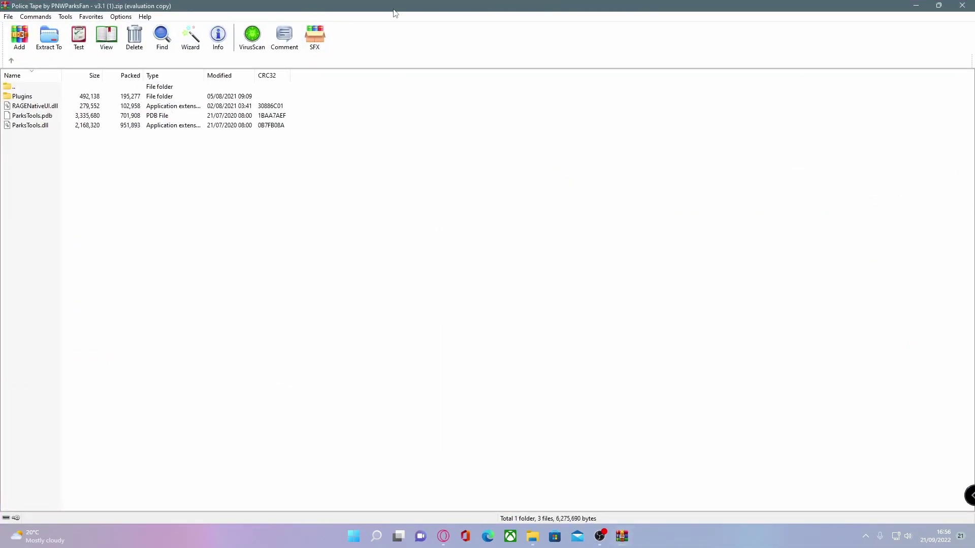
double_click(118, 8)
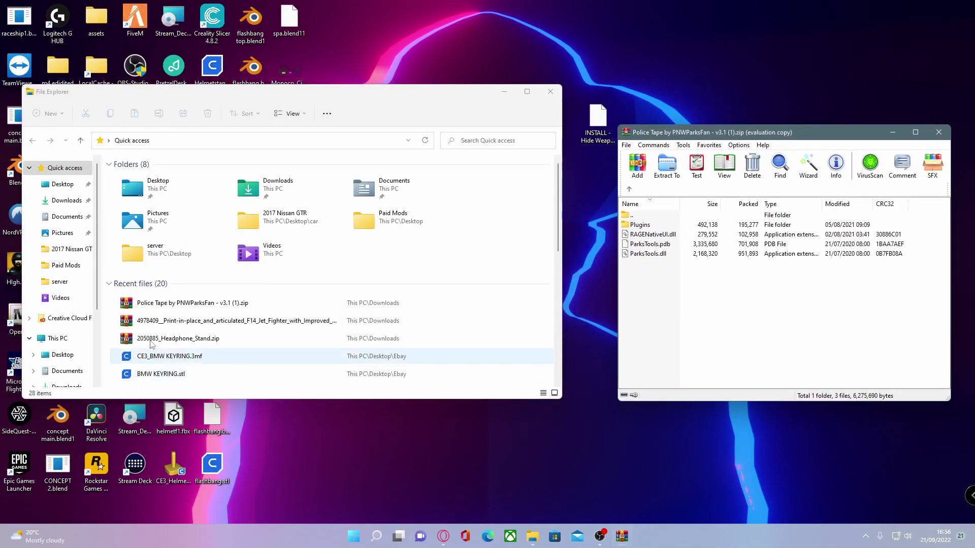
- Search C:\Program Files (x86)\Steam\steamapps\common for the GTA V game folder
scroll(53, 323, "down", 3)
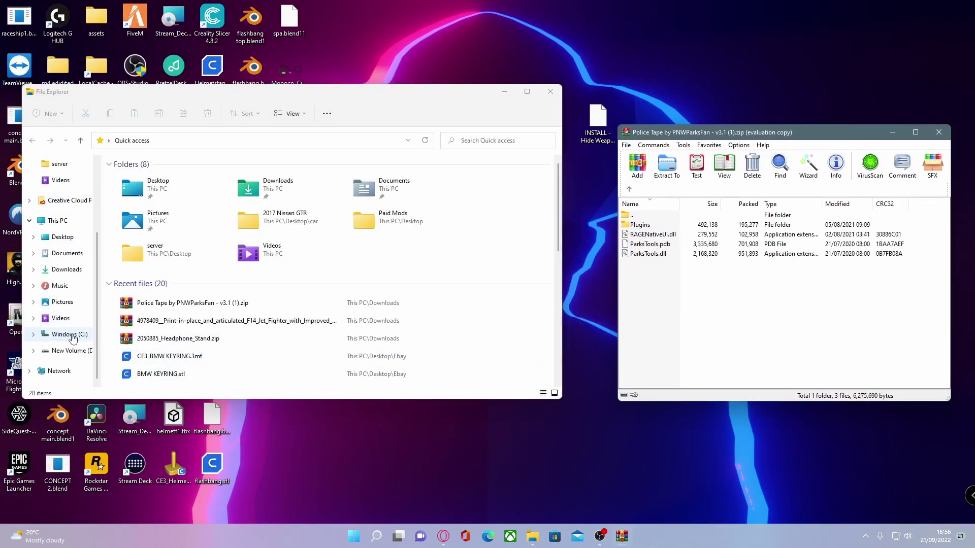
left_click(73, 339)
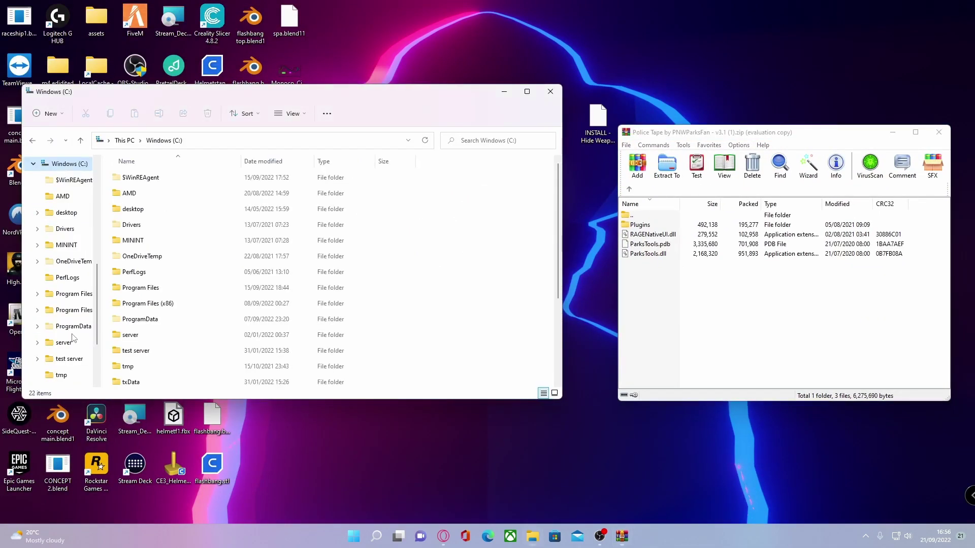
double_click(172, 304)
left_click(174, 306)
scroll(174, 309, "down", 7)
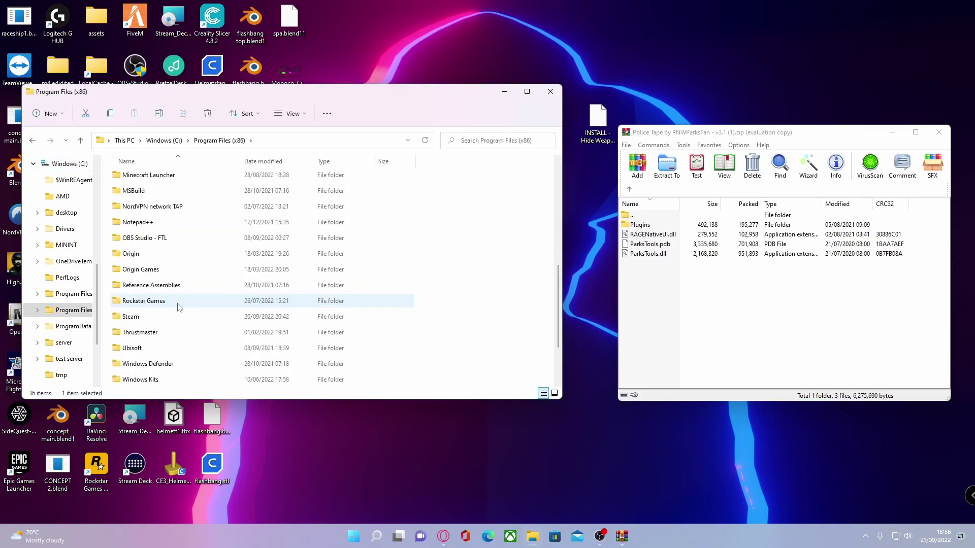
double_click(139, 239)
double_click(139, 240)
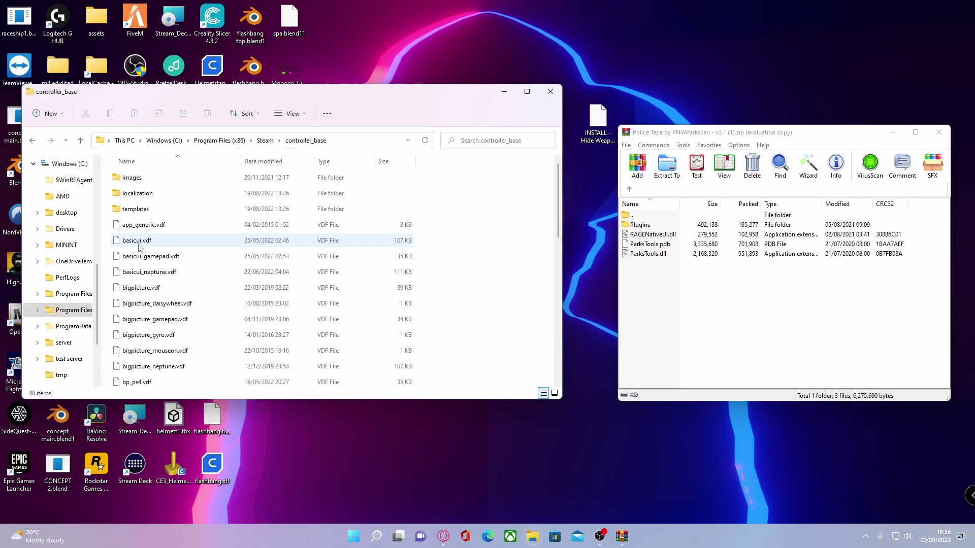
left_click(33, 141)
scroll(229, 295, "down", 4)
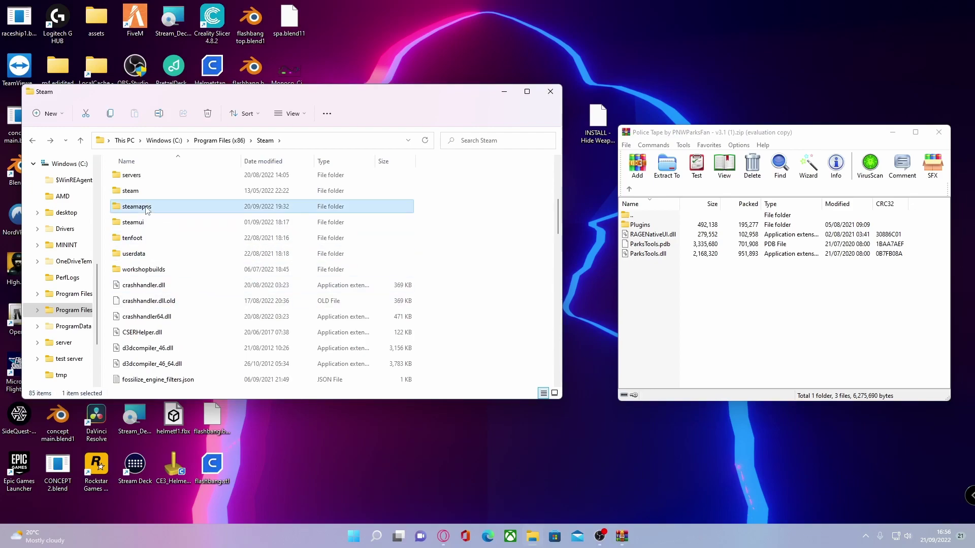
double_click(162, 206)
scroll(186, 255, "down", 2)
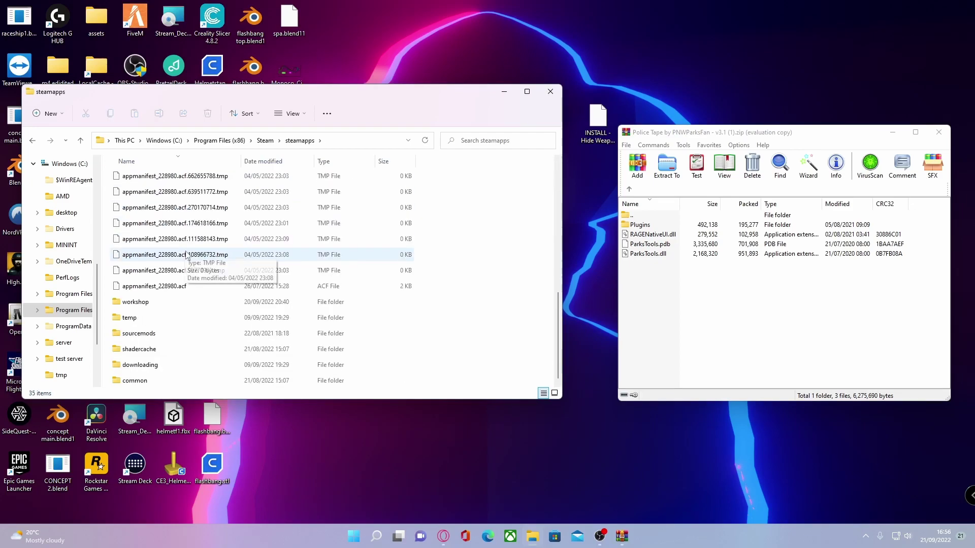
double_click(158, 381)
left_click_drag(323, 352, 118, 181)
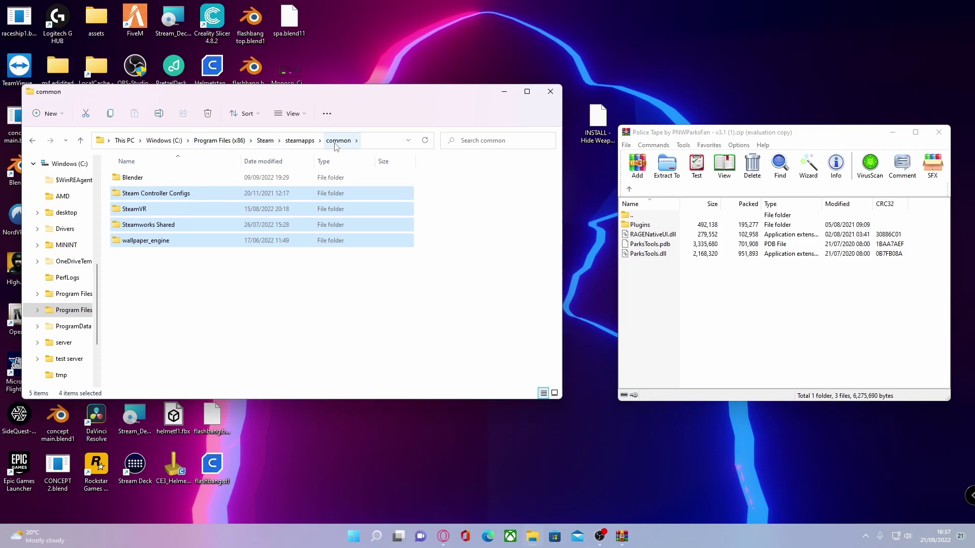
scroll(66, 345, "down", 3)
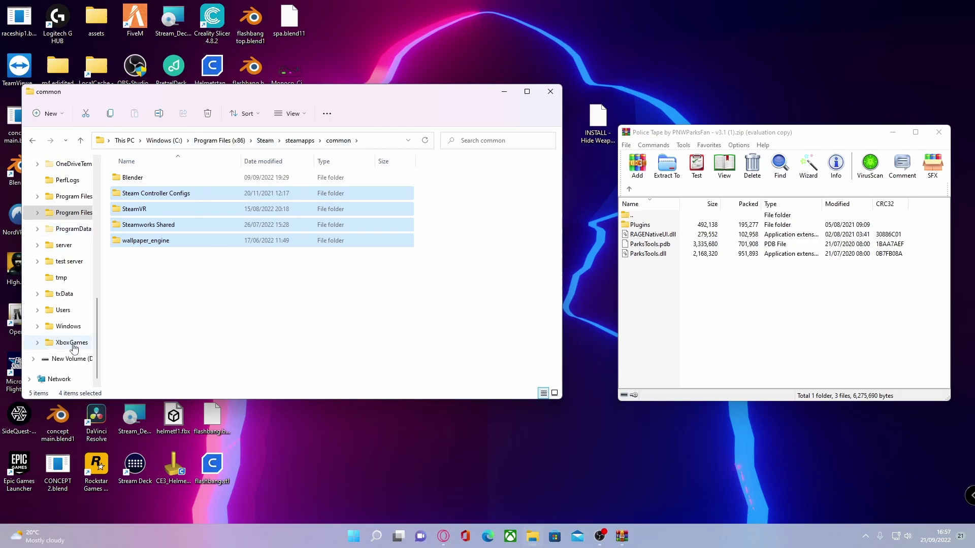
- Open Grand Theft Auto V under D:\SteamLibrary\steamapps\common
left_click(76, 360)
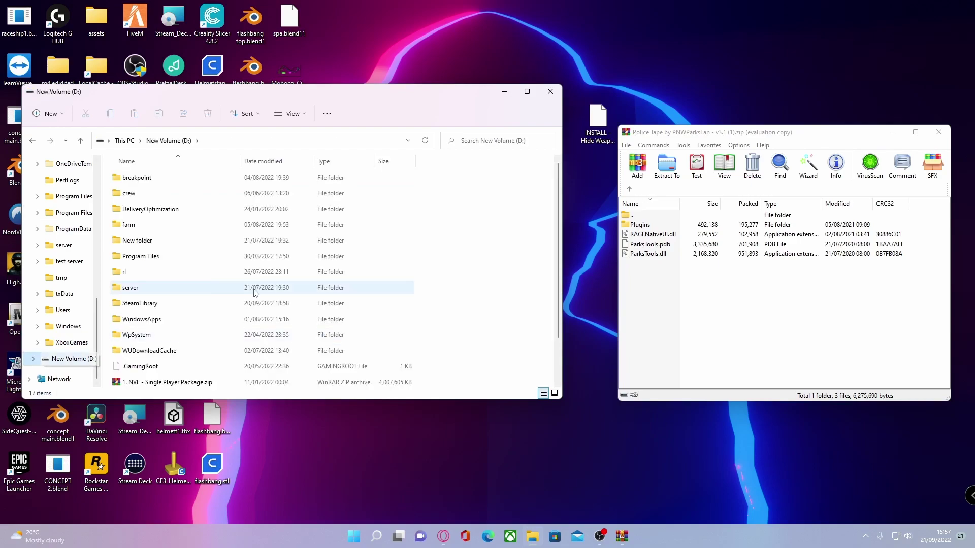
double_click(170, 305)
double_click(133, 213)
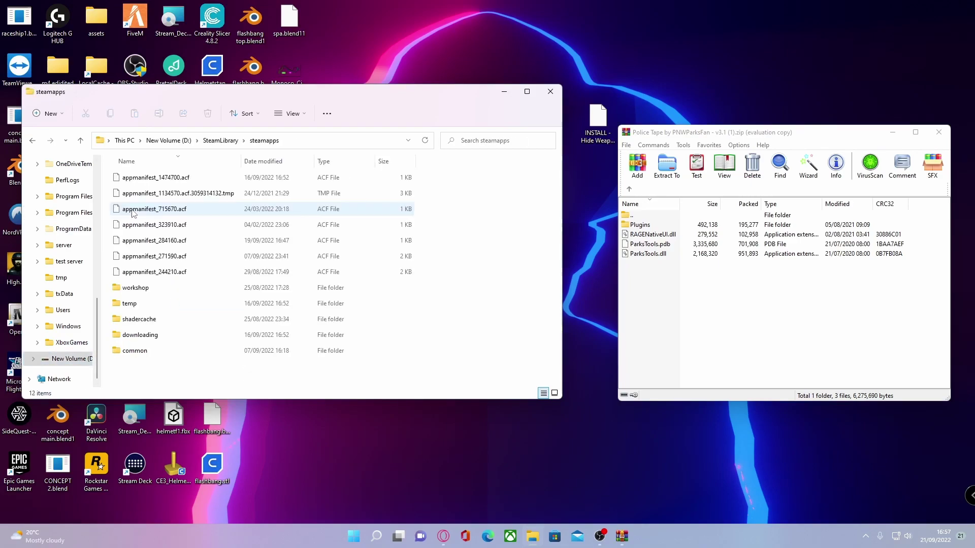
double_click(151, 353)
double_click(151, 352)
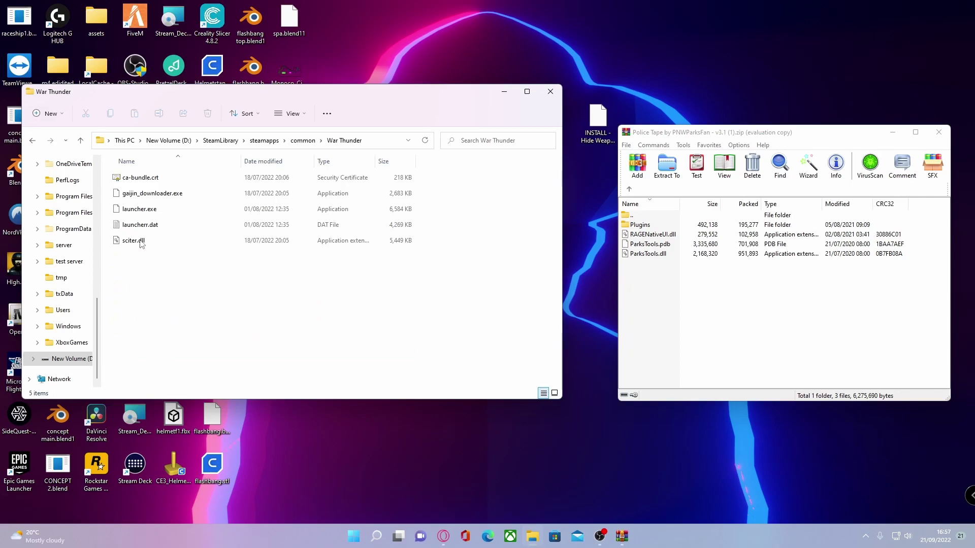
left_click(32, 140)
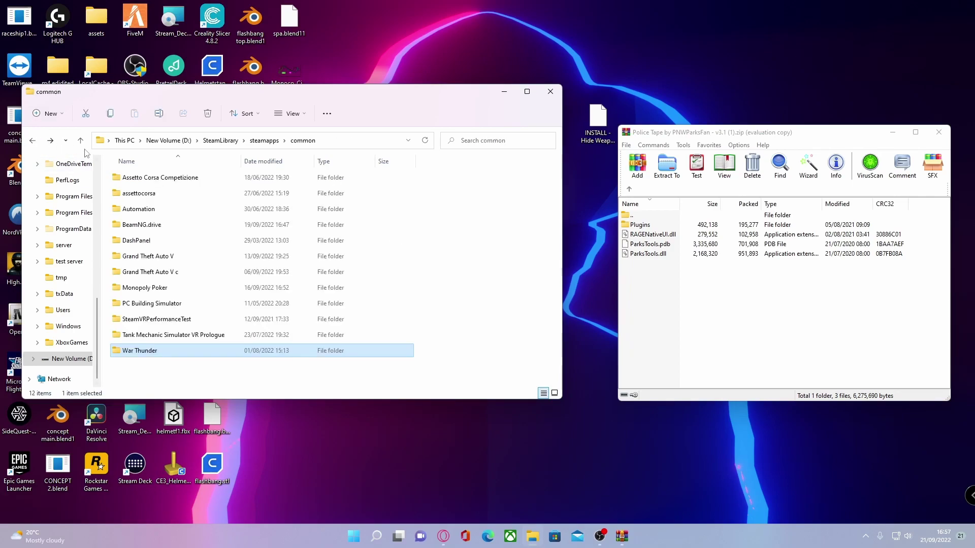
double_click(172, 259)
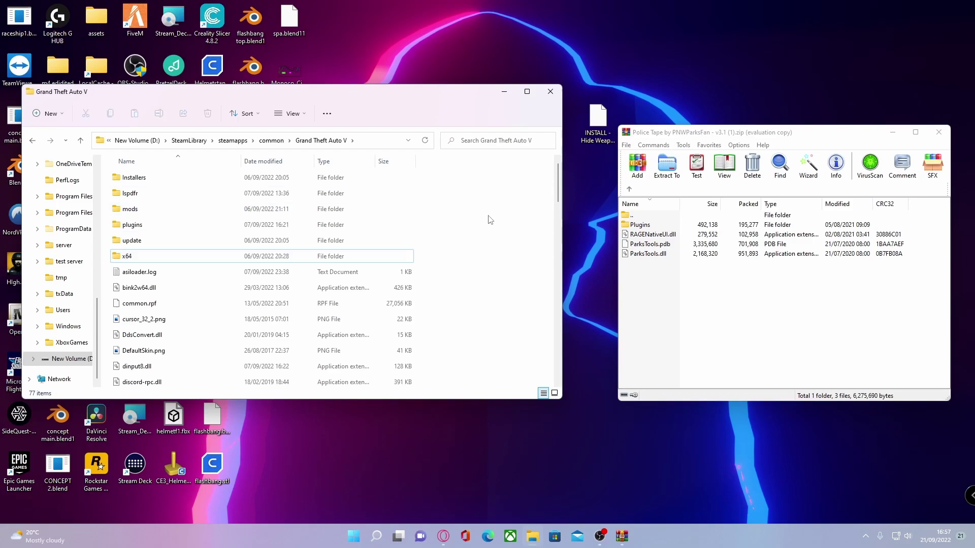
- Copy all _GTA V Folder files into the game folder, skipping the existing RAGENativeUI.dll
left_click(742, 326)
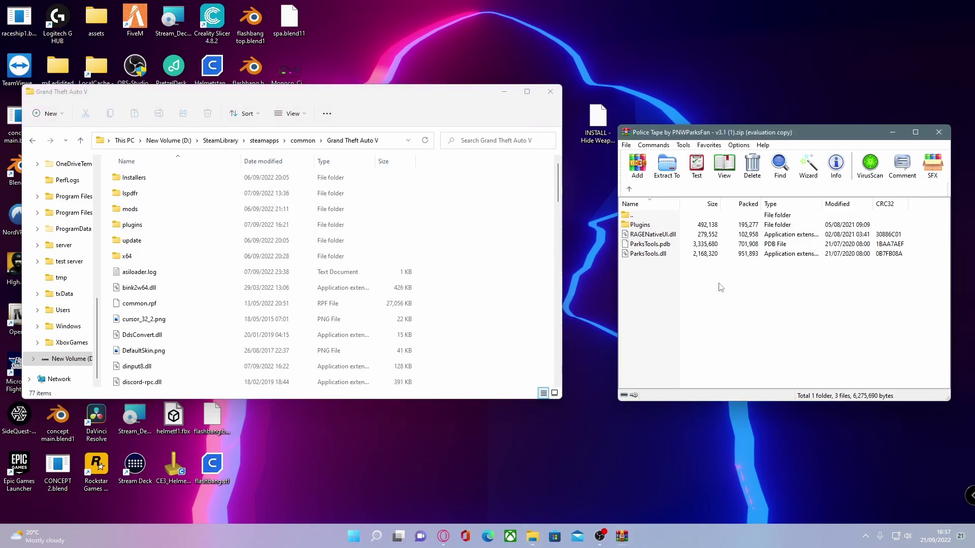
left_click_drag(721, 288, 644, 225)
double_click(653, 241)
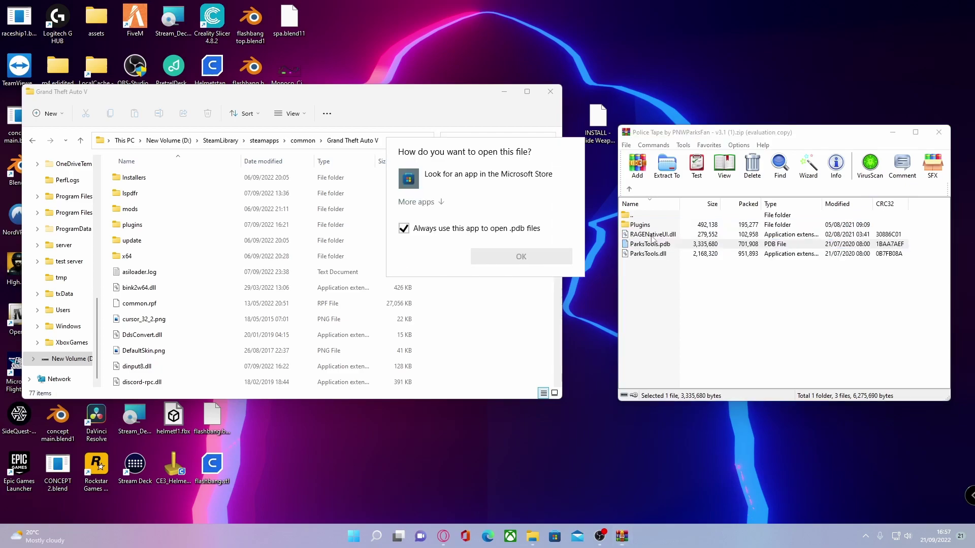
left_click(653, 239)
left_click(691, 304)
left_click_drag(706, 297, 511, 239)
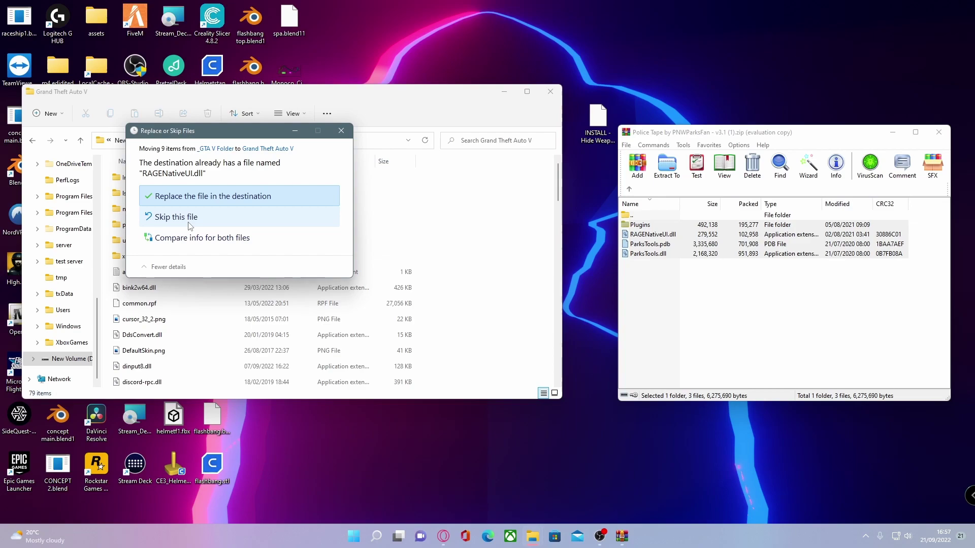
left_click(189, 223)
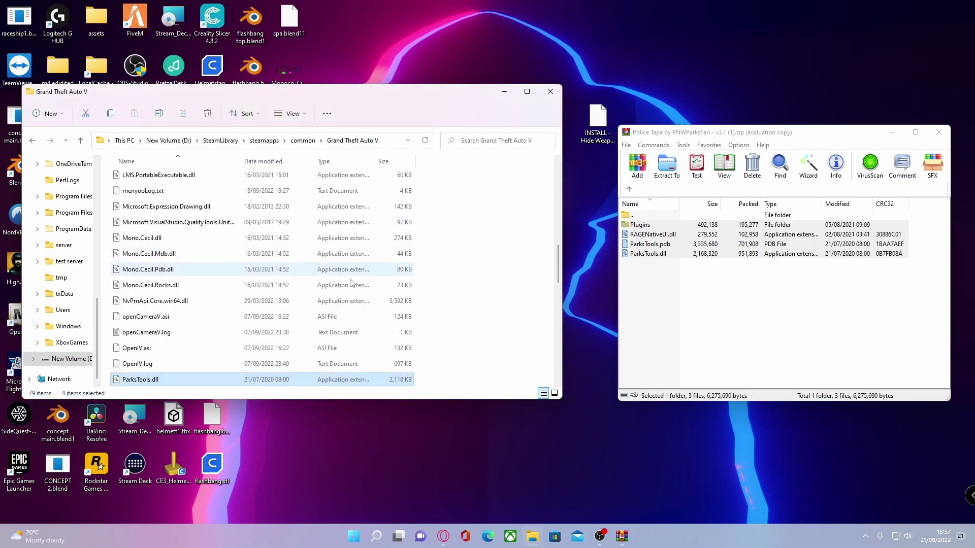
- Return WinRAR to the archive's top-level folder list and clear the selection
scroll(350, 283, "up", 8)
left_click(630, 191)
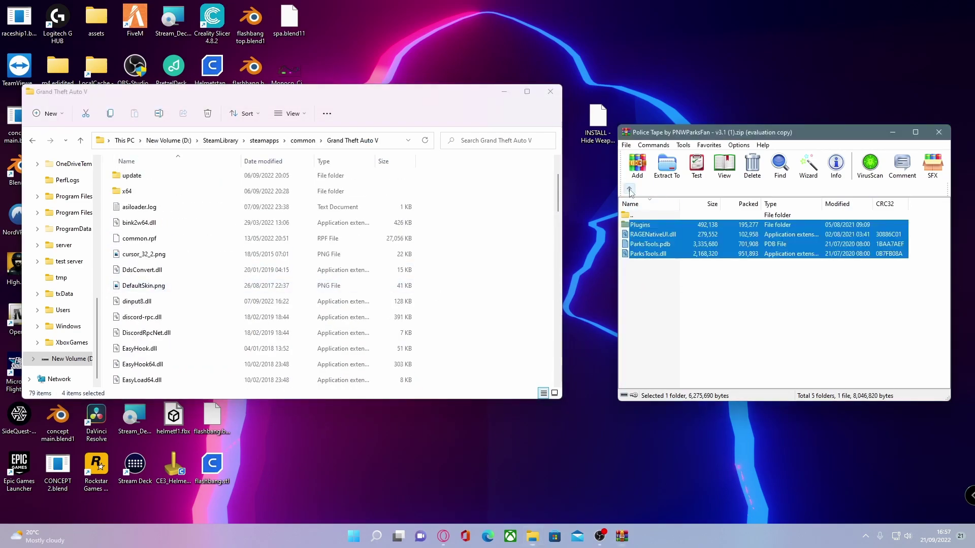
left_click(630, 190)
left_click(720, 315)
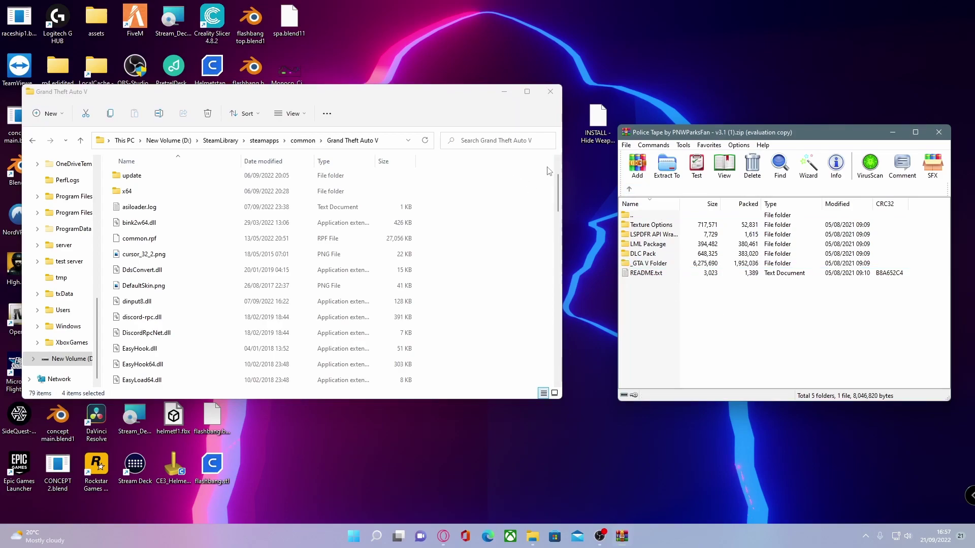
- Close the game folder window and launch OpenIV via search for Grand Theft Auto V on Windows
left_click(550, 92)
left_click(381, 537)
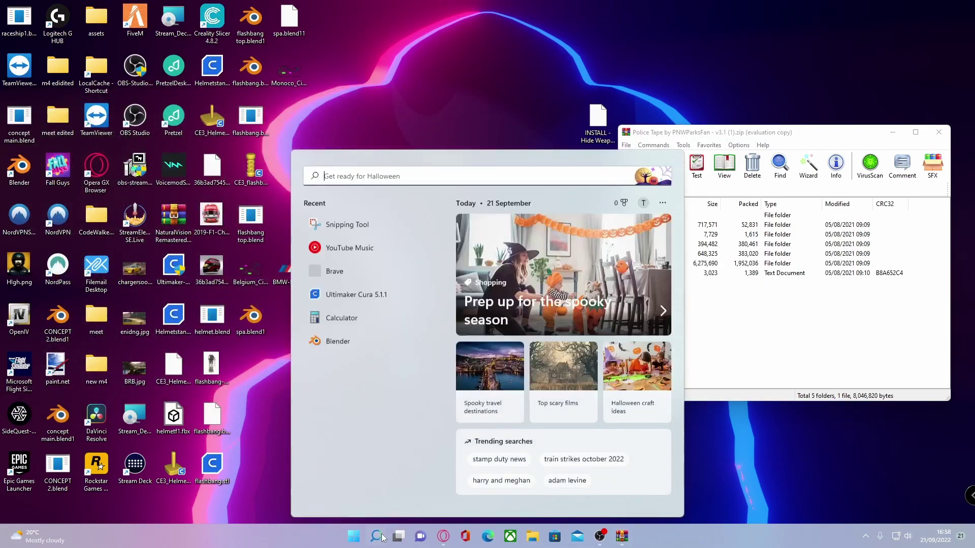
type("openIV")
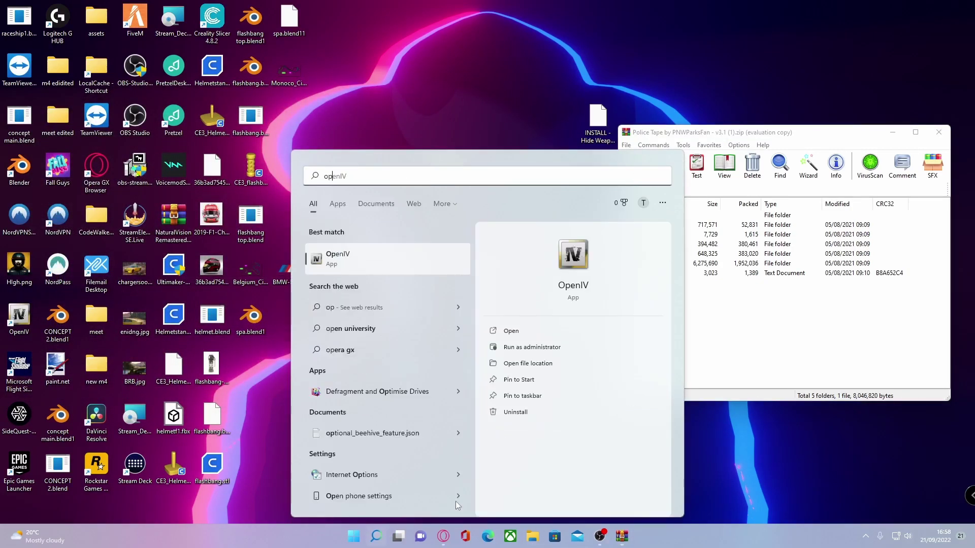
left_click(511, 331)
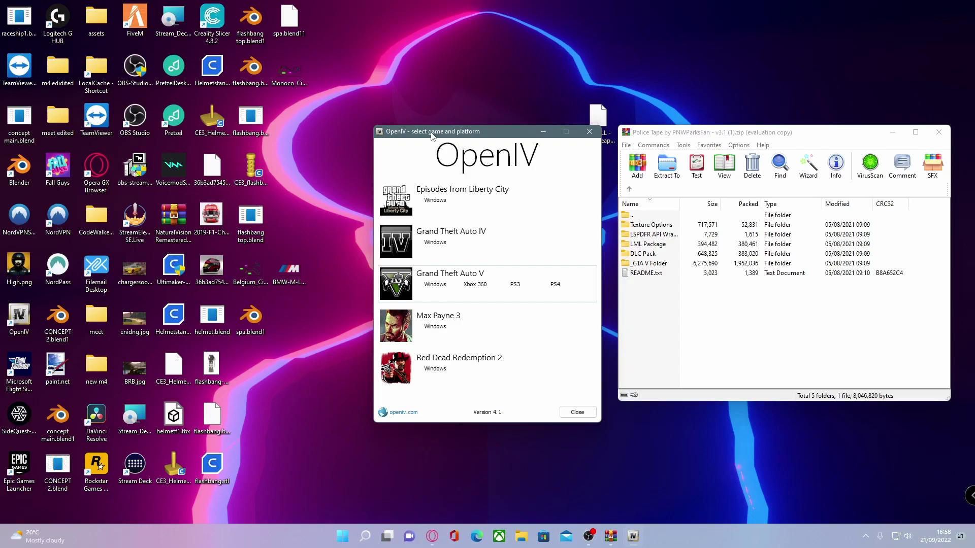
left_click(436, 286)
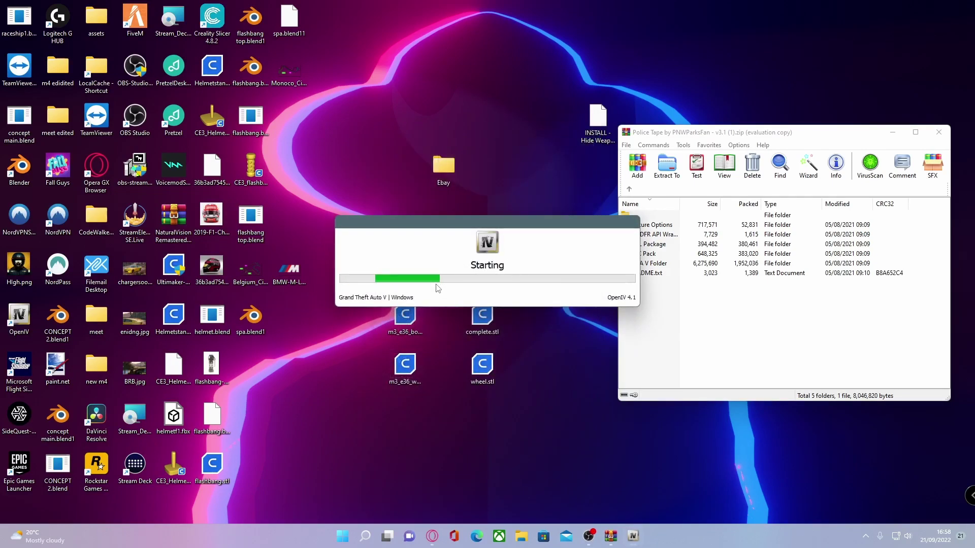
left_click_drag(469, 228, 276, 176)
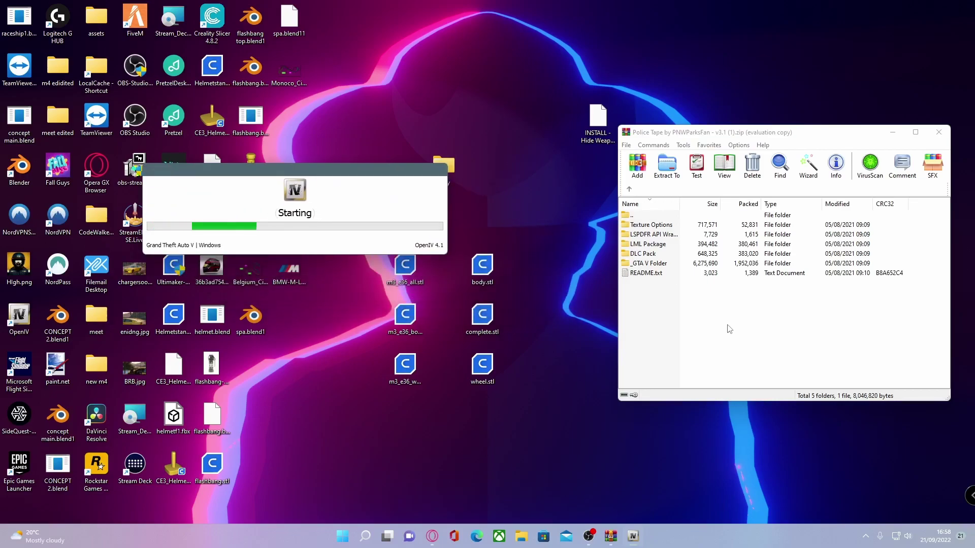
- Open the archive's DLC Pack folder, arrange both windows, and switch OpenIV into Edit mode
double_click(643, 254)
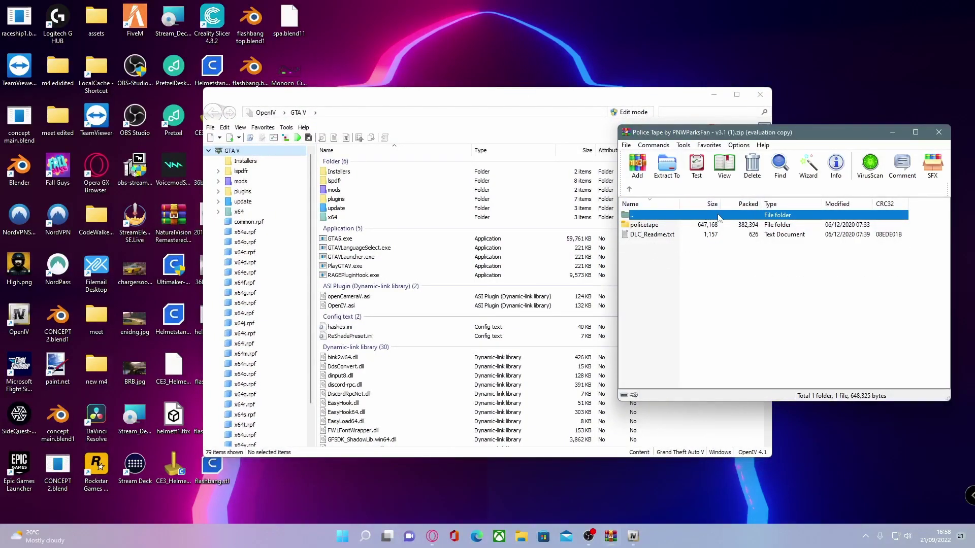
left_click_drag(648, 135, 786, 144)
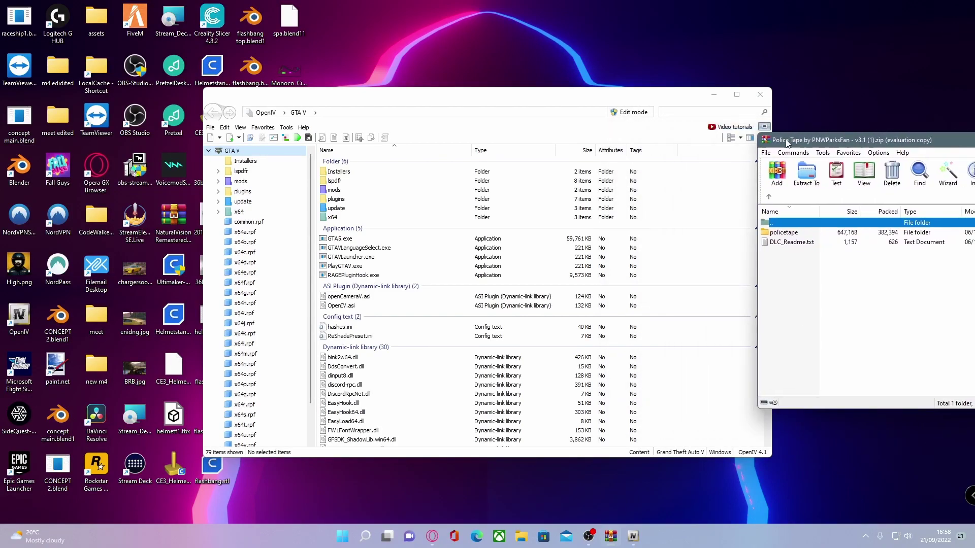
left_click_drag(534, 96, 414, 92)
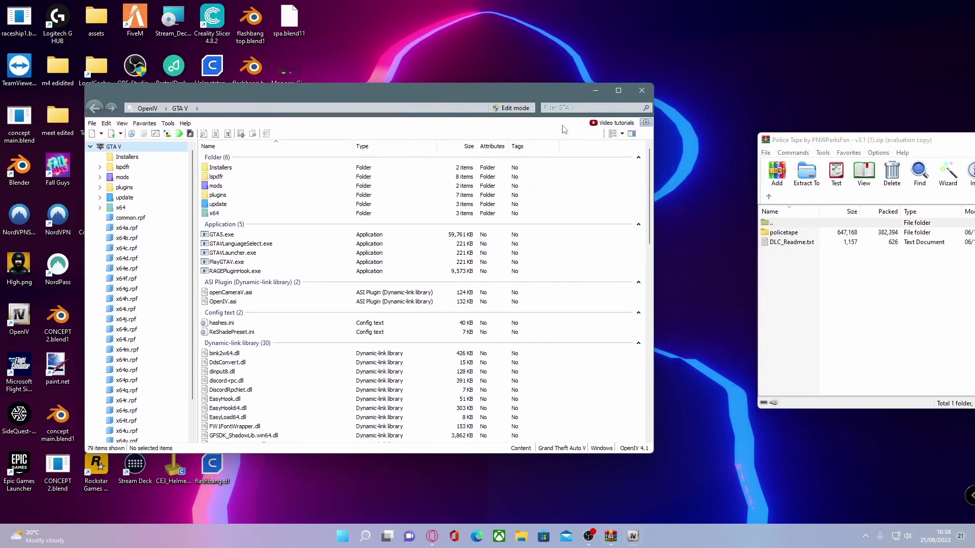
left_click(513, 109)
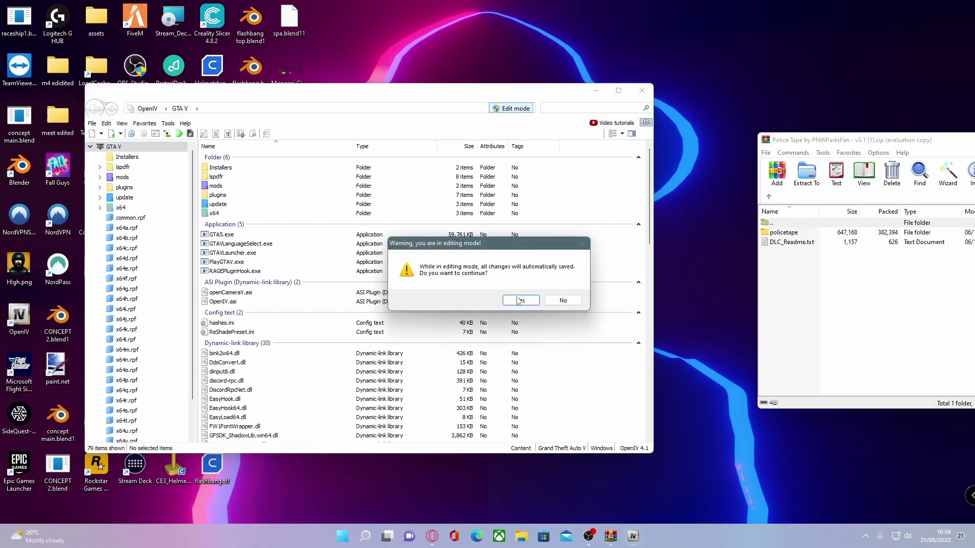
left_click(519, 300)
- Copy the policetape folder into mods\update\x64\dlcpacks, making 65 folders
left_click(251, 188)
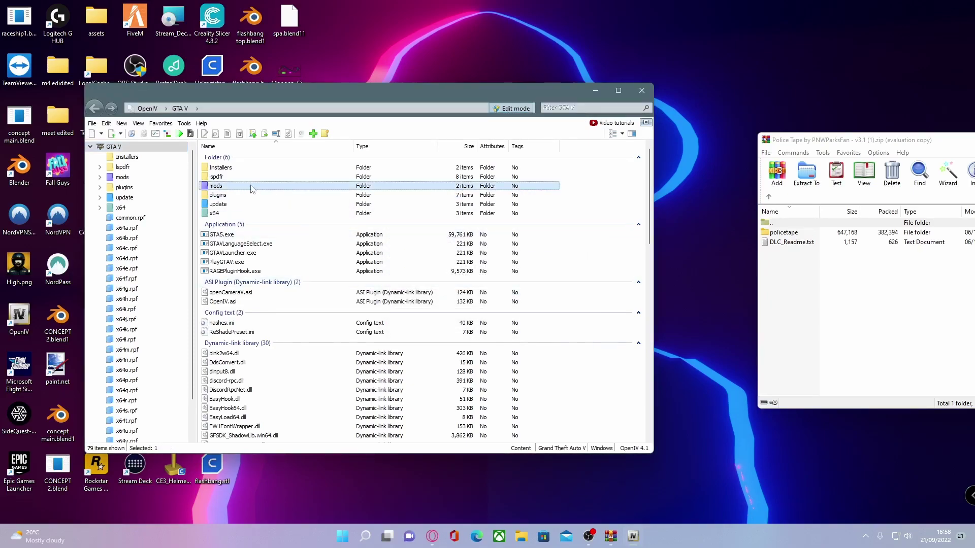
double_click(250, 189)
double_click(232, 168)
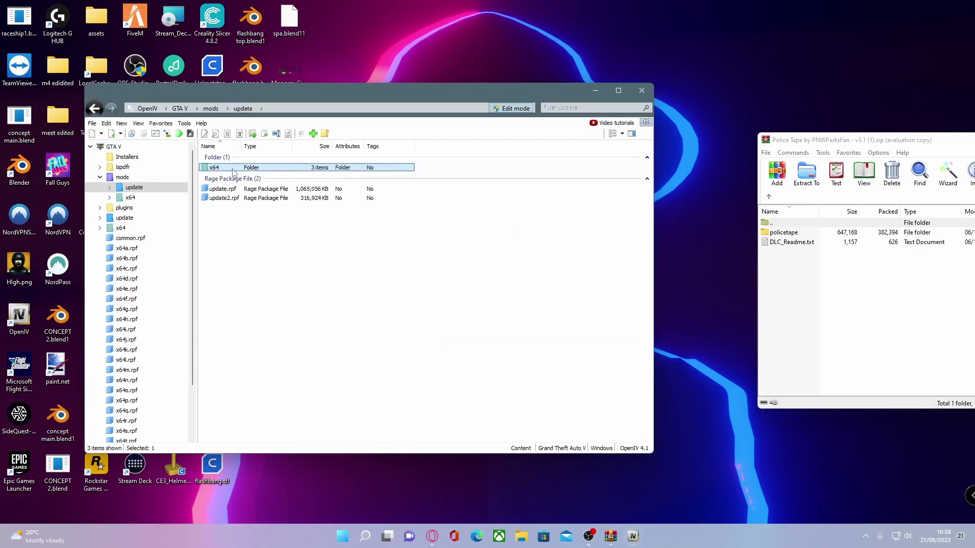
double_click(232, 168)
double_click(233, 176)
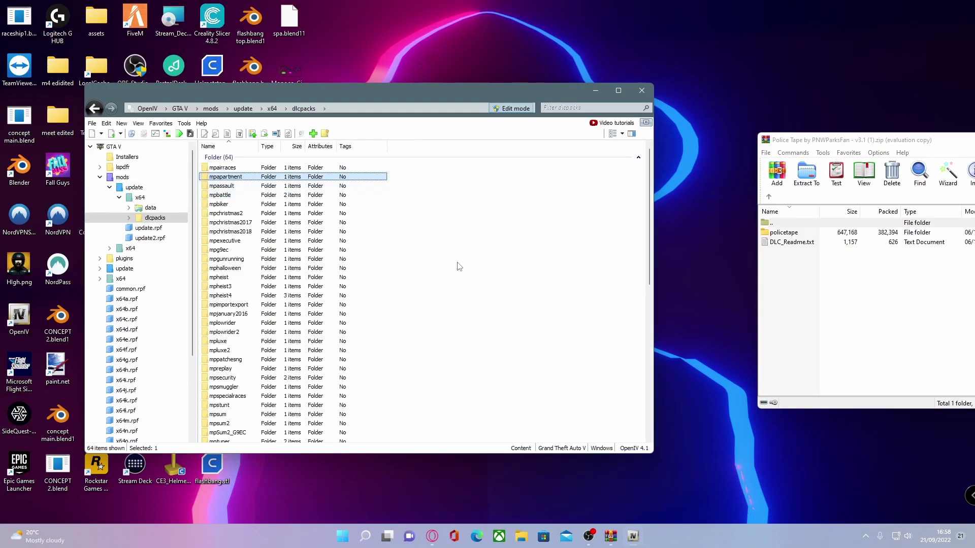
left_click(896, 264)
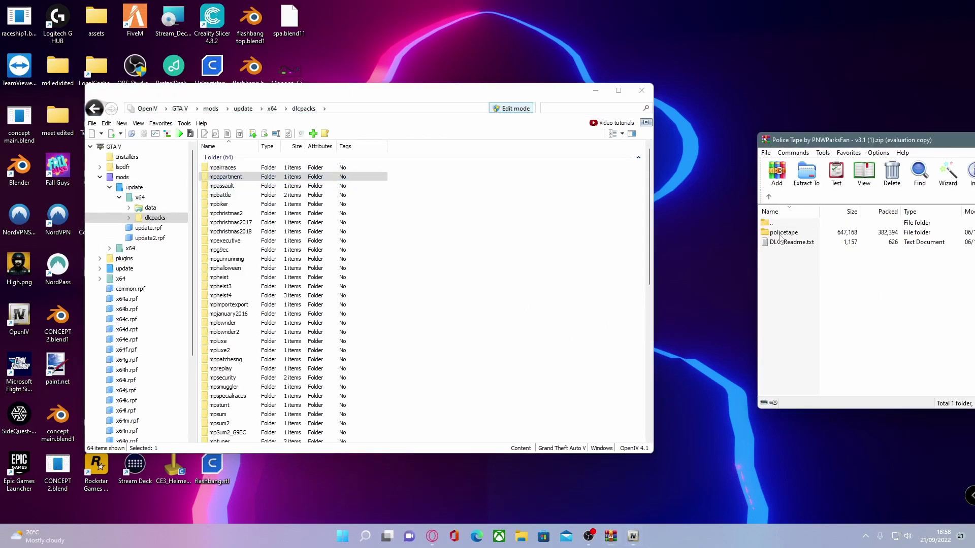
left_click_drag(782, 234, 616, 235)
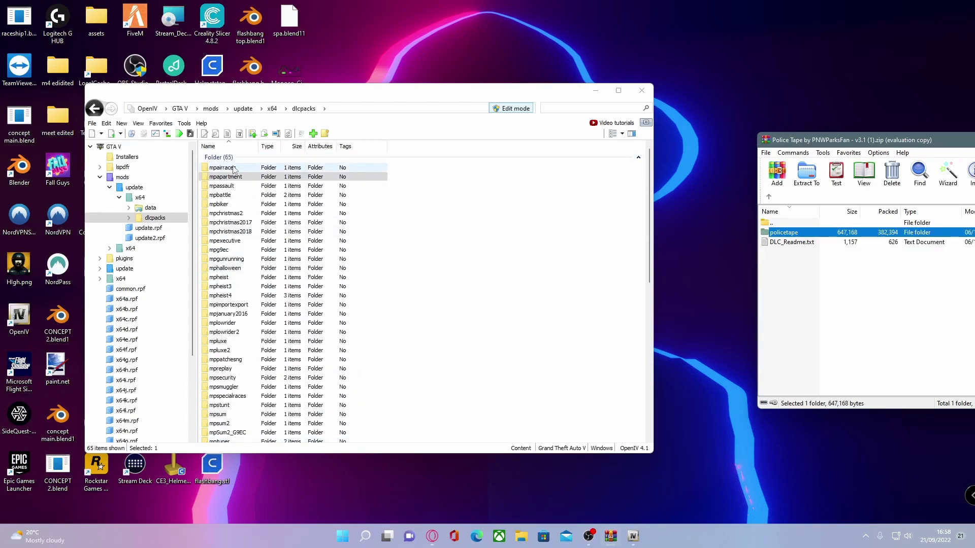
scroll(340, 244, "down", 3)
scroll(340, 244, "down", 9)
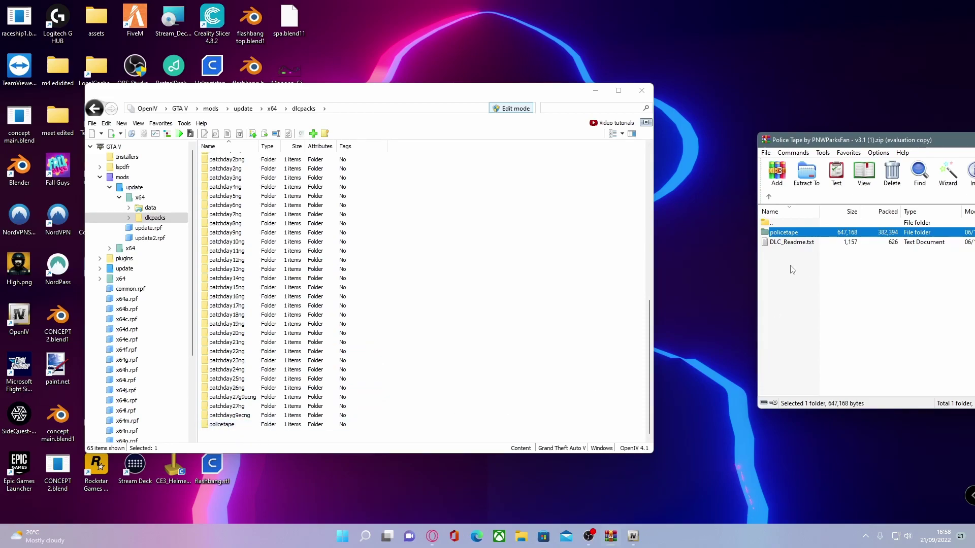
- Open DLC_Readme.txt, then browse to mods\update\update.rpf\common\data and select dlclist.xml
double_click(796, 242)
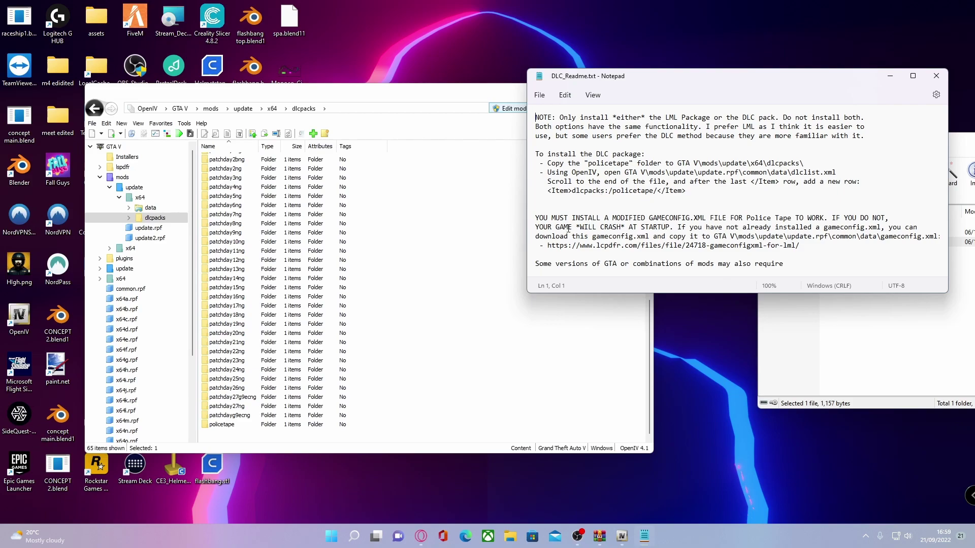
scroll(349, 222, "up", 10)
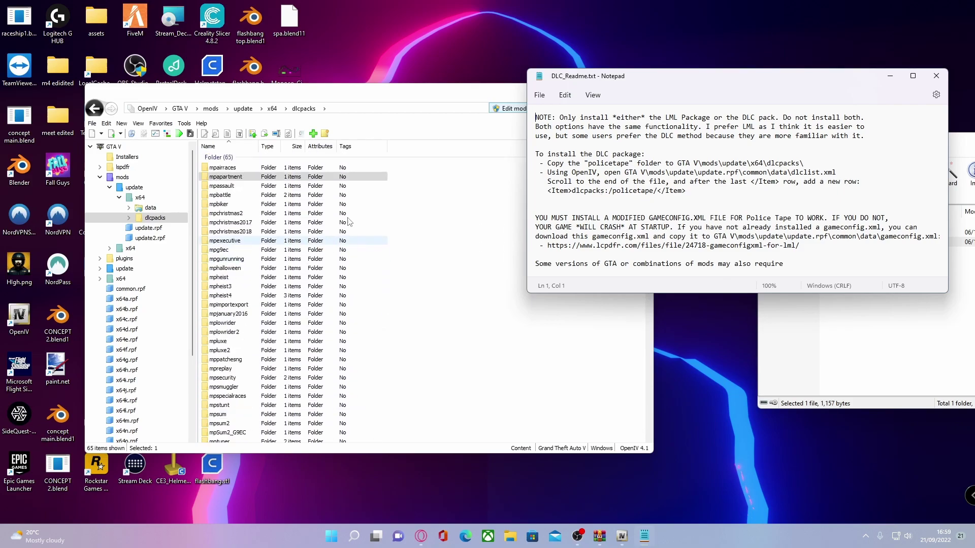
left_click(122, 178)
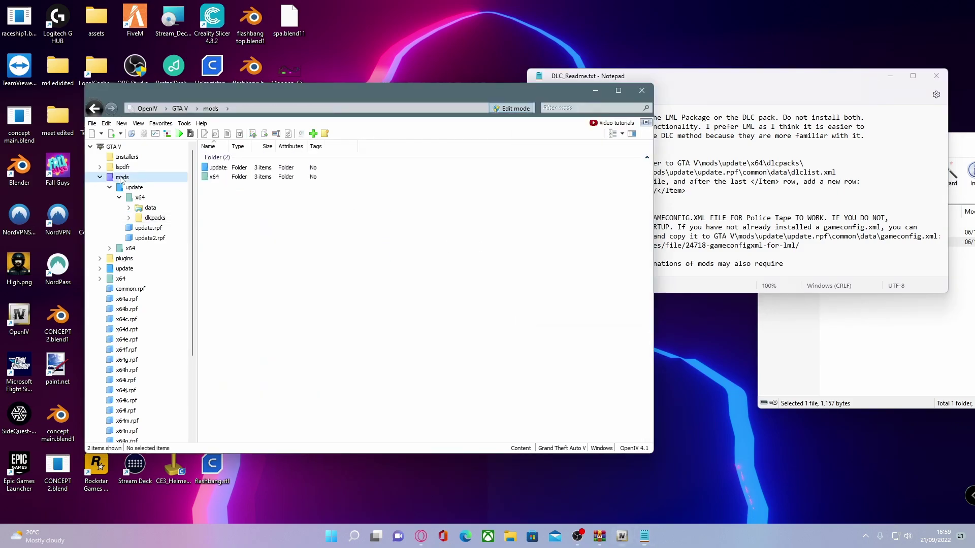
double_click(217, 167)
double_click(101, 159)
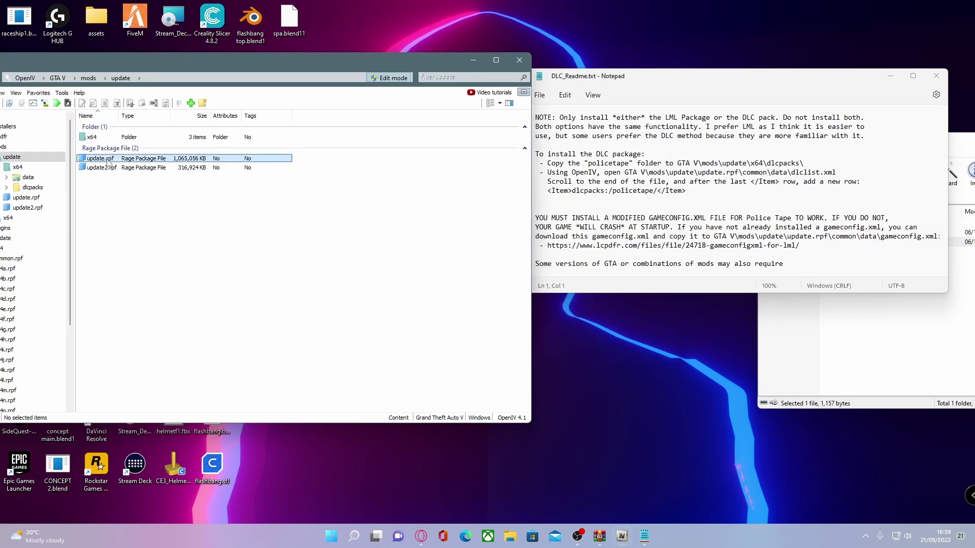
double_click(104, 138)
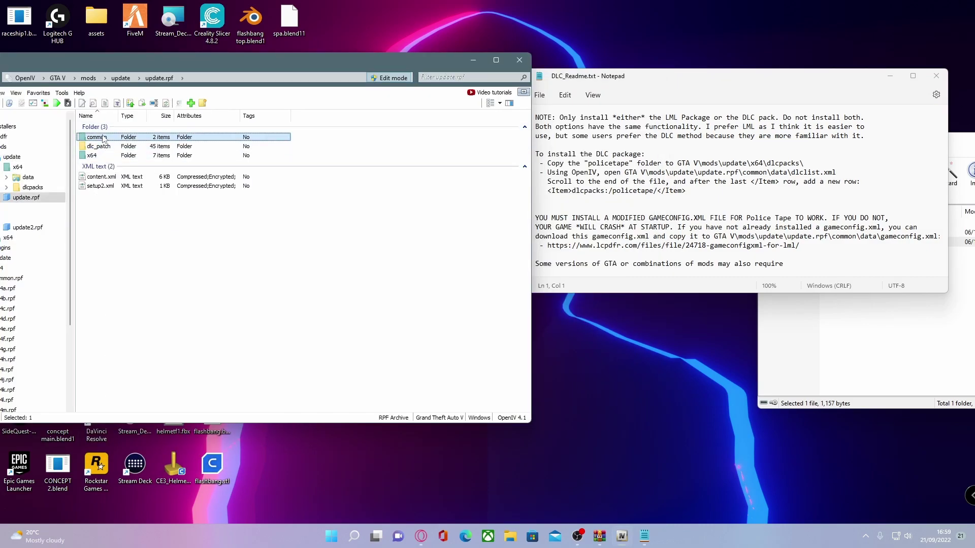
double_click(105, 140)
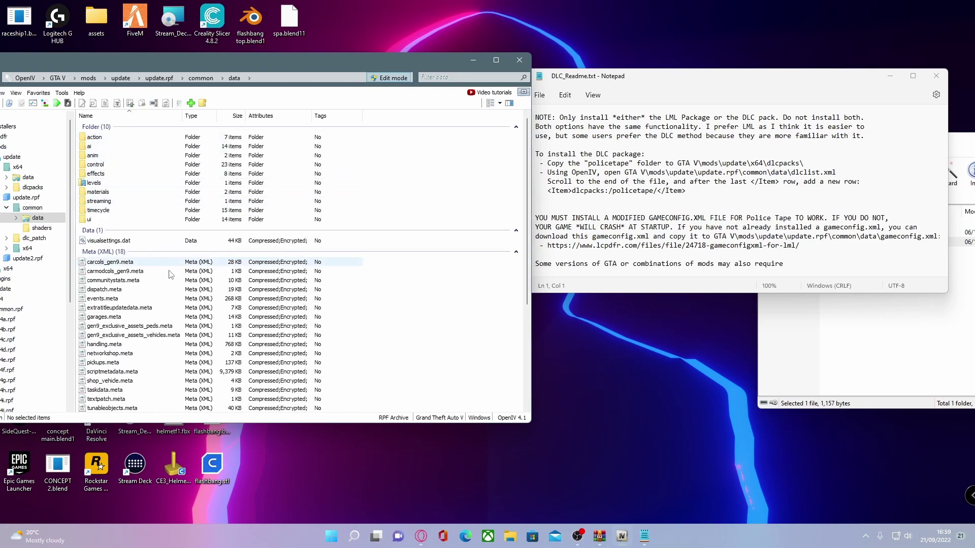
scroll(133, 259, "down", 3)
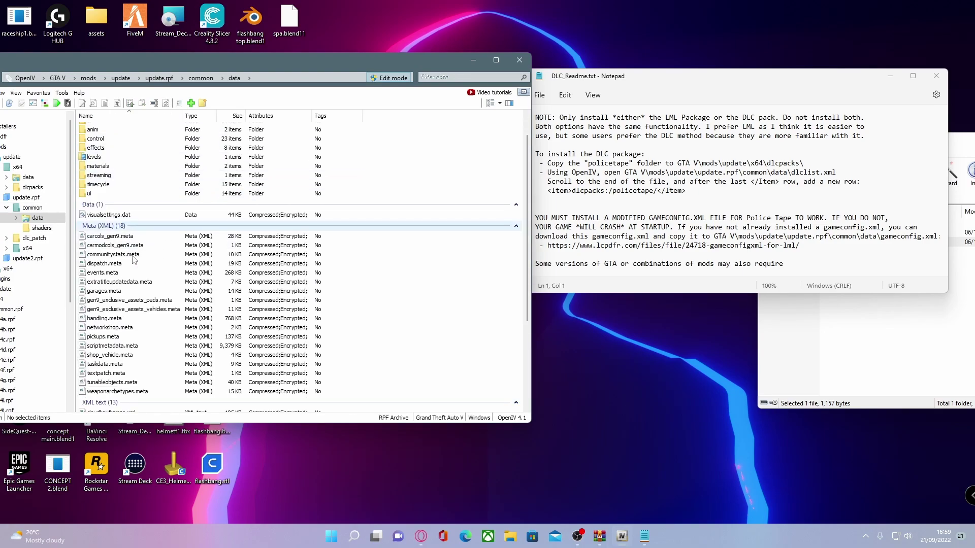
scroll(126, 259, "down", 3)
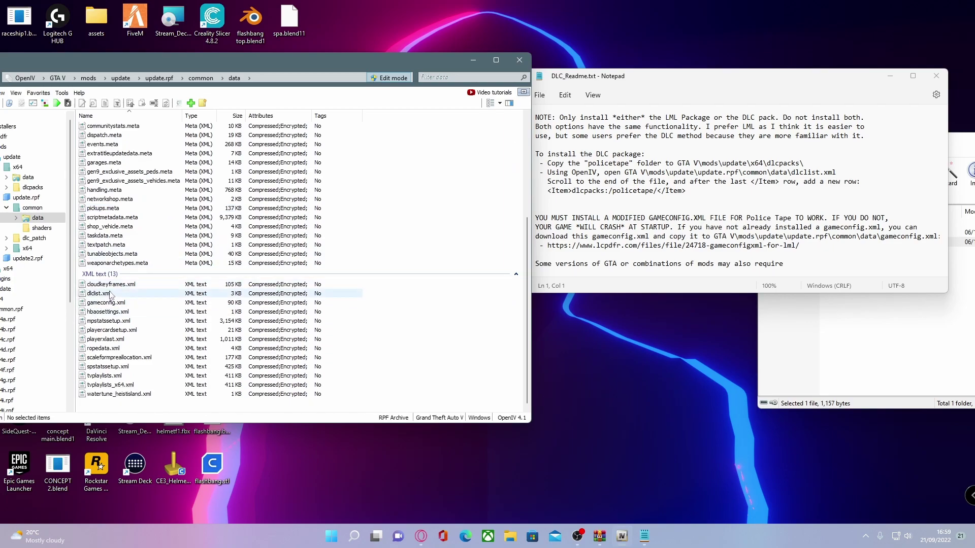
left_click(110, 294)
- Paste the readme's <Item>dlcpacks:/policetape/</Item> line below the last Item in dlclist.xml and save
right_click(110, 294)
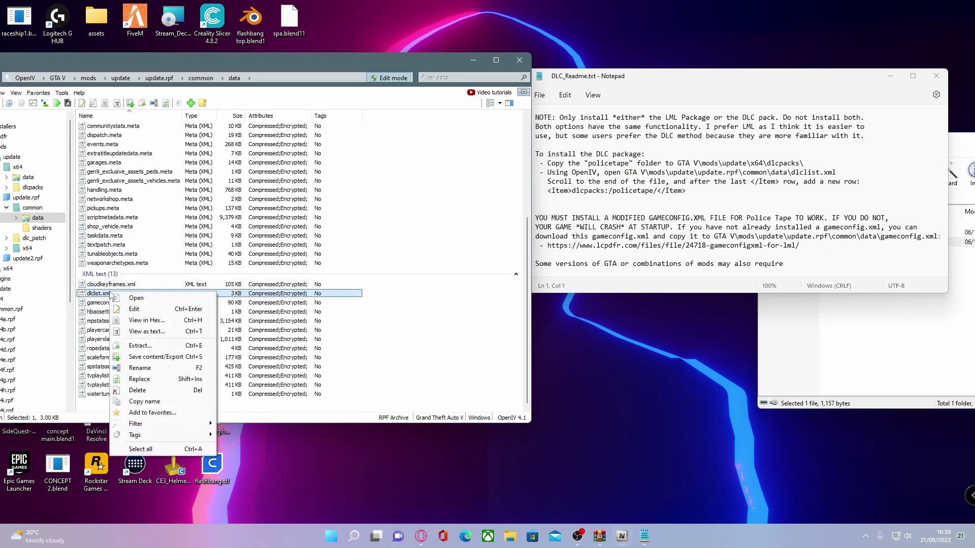
left_click(136, 310)
scroll(220, 306, "down", 20)
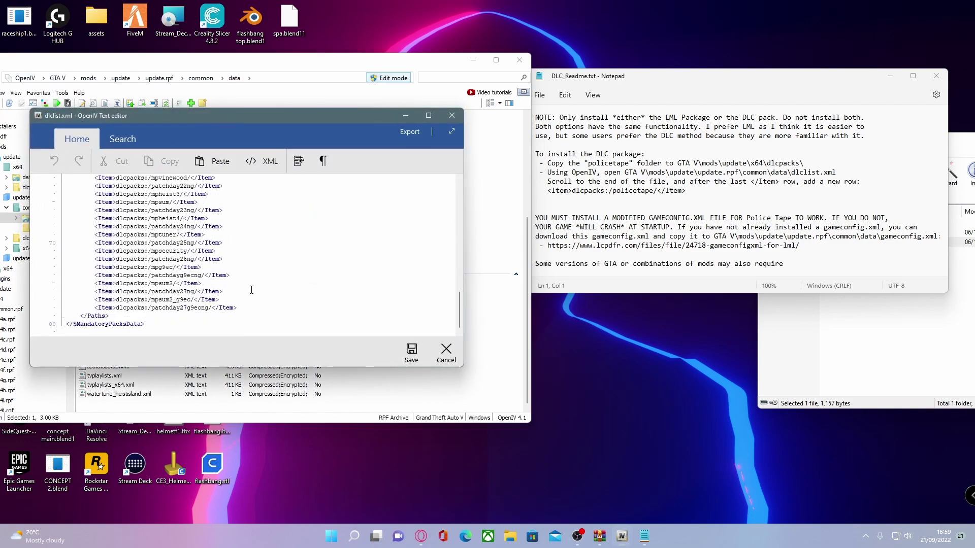
left_click(256, 308)
key("Return")
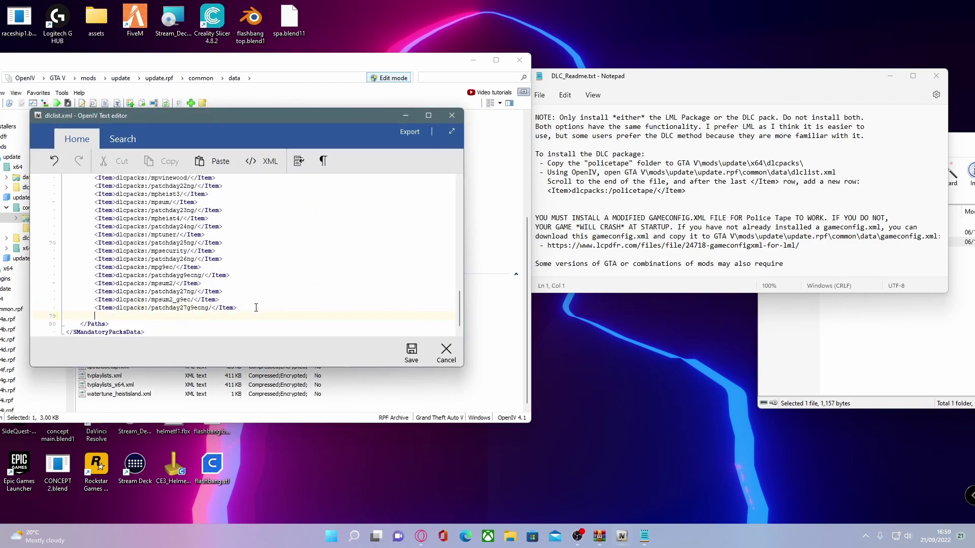
left_click_drag(691, 192, 550, 190)
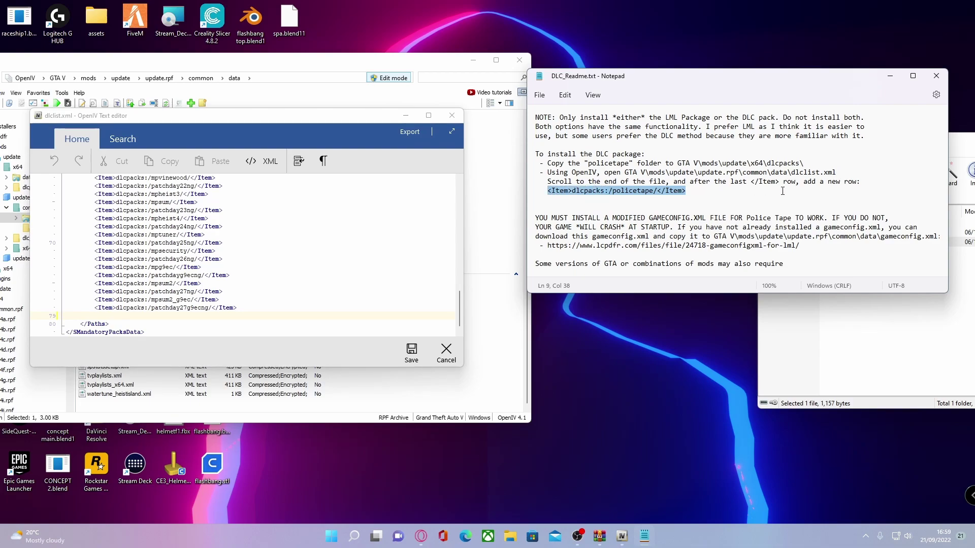
left_click(110, 317)
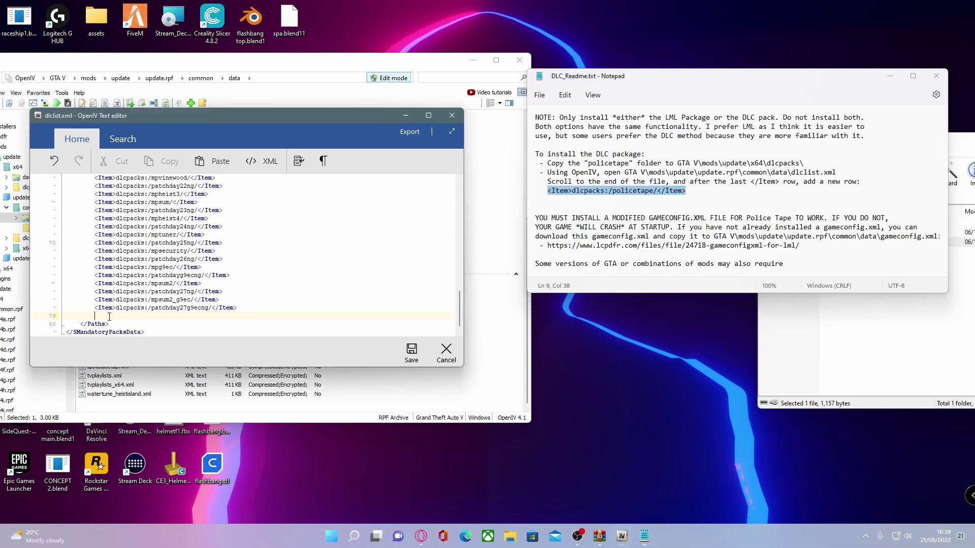
type("<Item>dlcpacks:/policetape/</Item>")
left_click(411, 359)
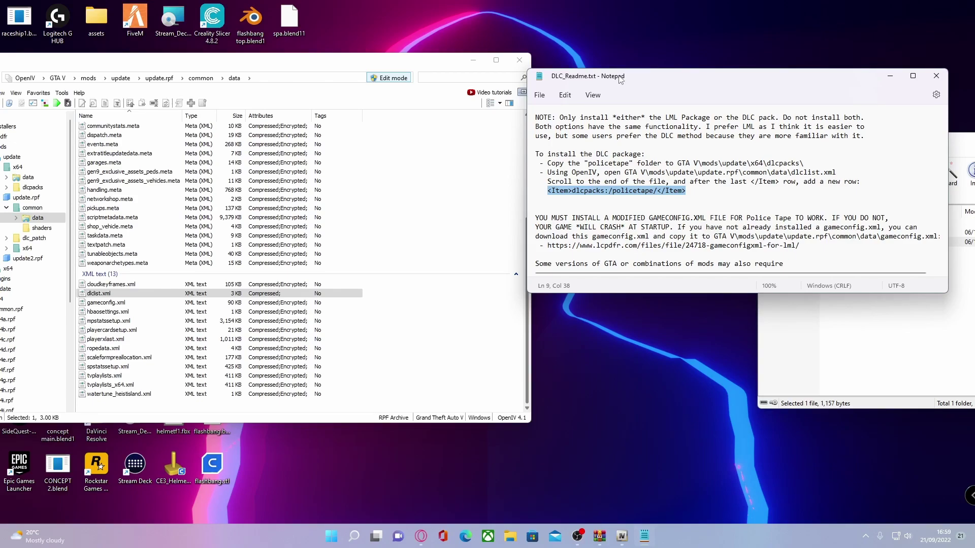
- Close the DLC readme and the WinRAR archive, and center the OpenIV window
left_click_drag(619, 78, 365, 108)
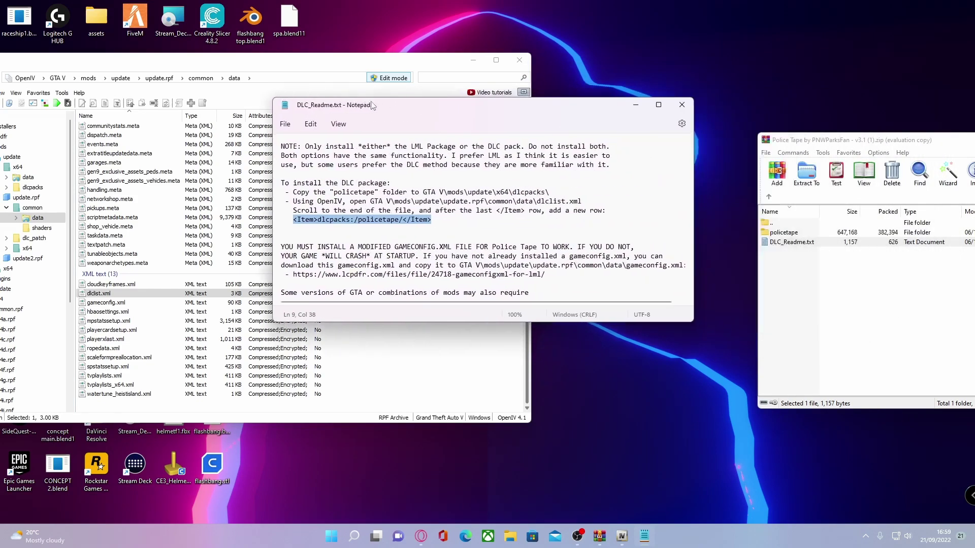
left_click(681, 105)
left_click_drag(816, 144, 792, 143)
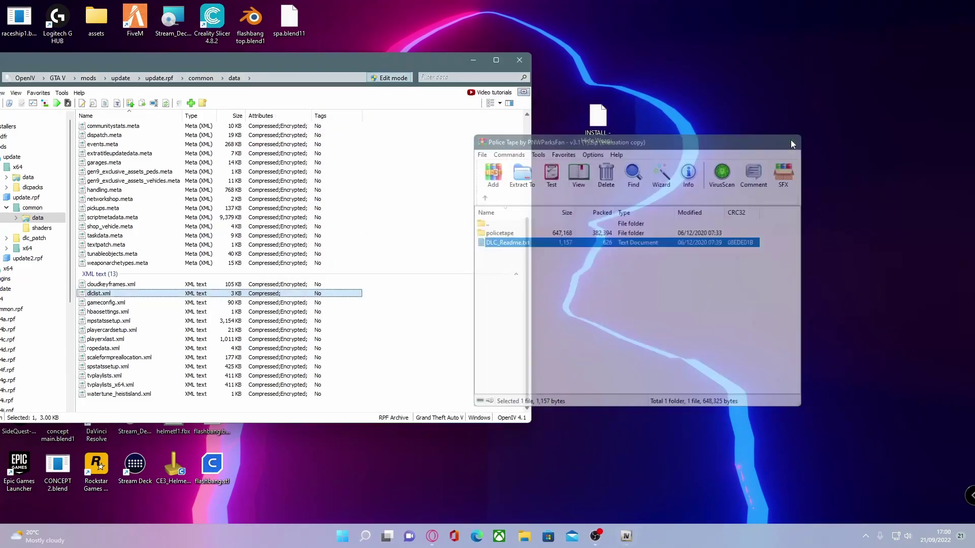
scroll(304, 304, "up", 5)
left_click_drag(429, 53, 454, 61)
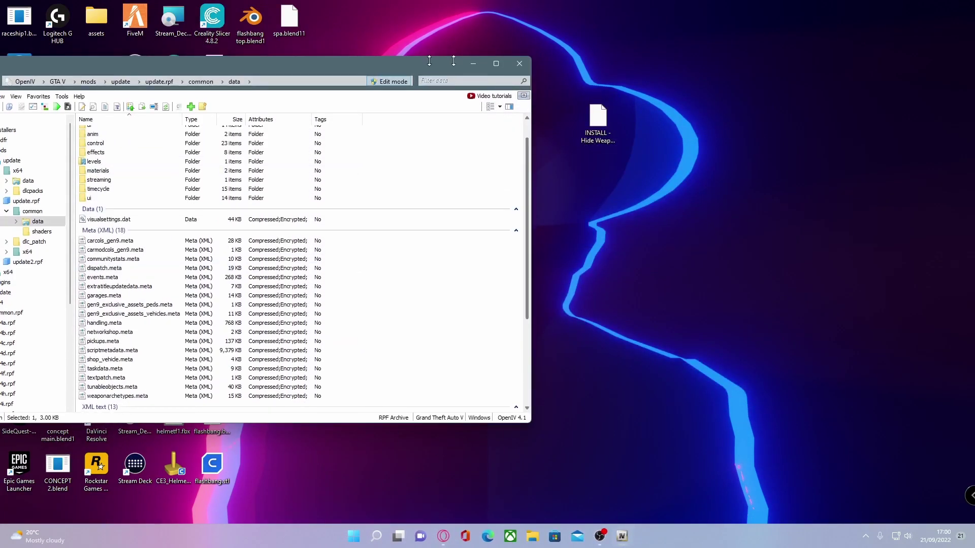
left_click_drag(269, 63, 510, 66)
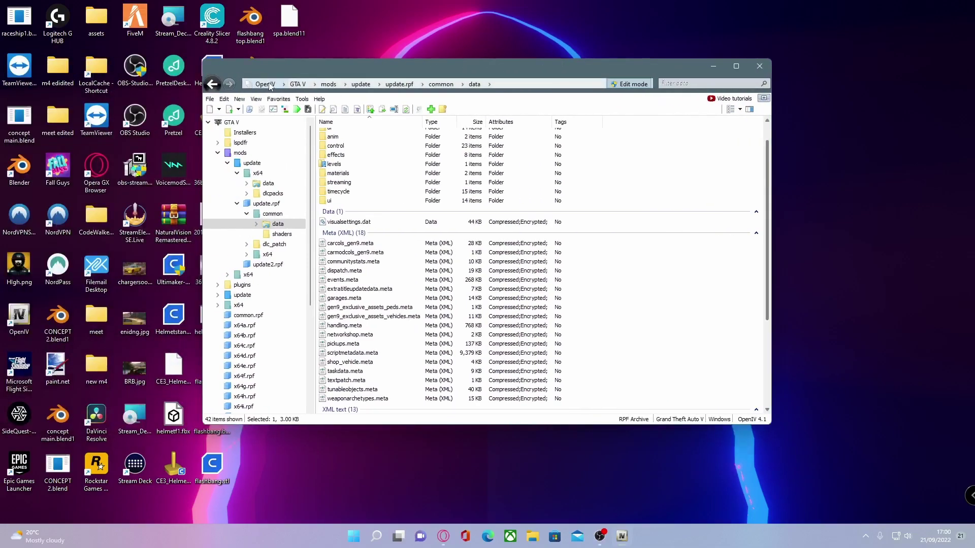
- Go to the GTA V root's plugins folder and select PoliceTape.ini
left_click(265, 85)
key("Escape")
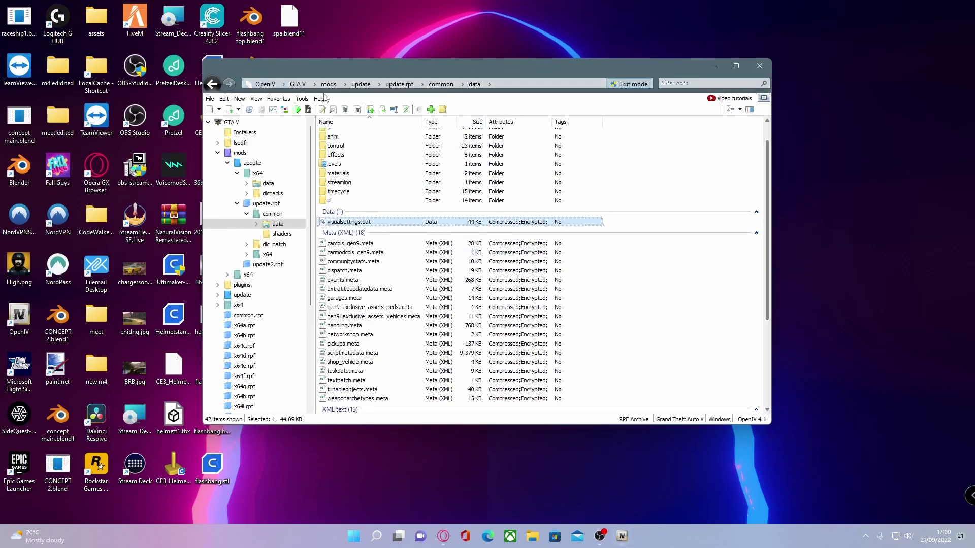
left_click(235, 154)
left_click(231, 123)
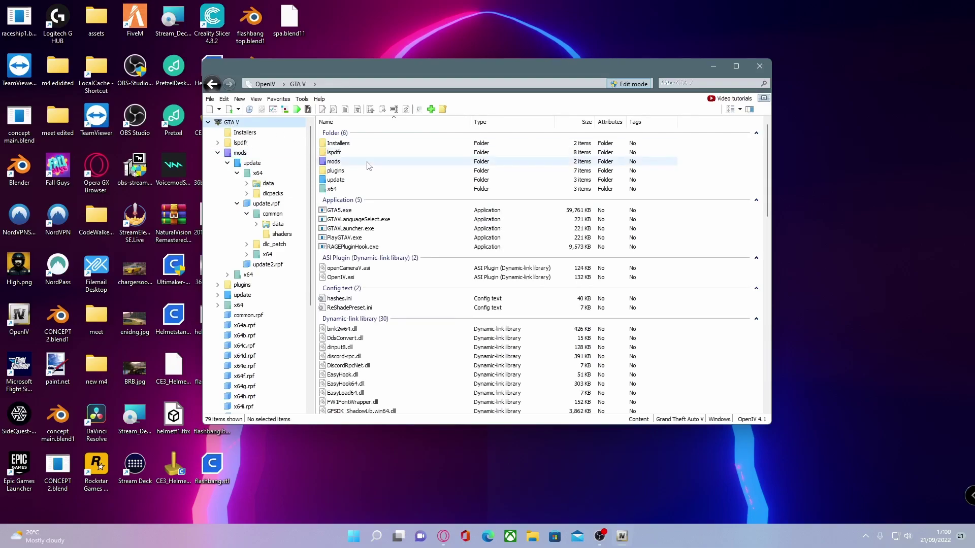
double_click(336, 171)
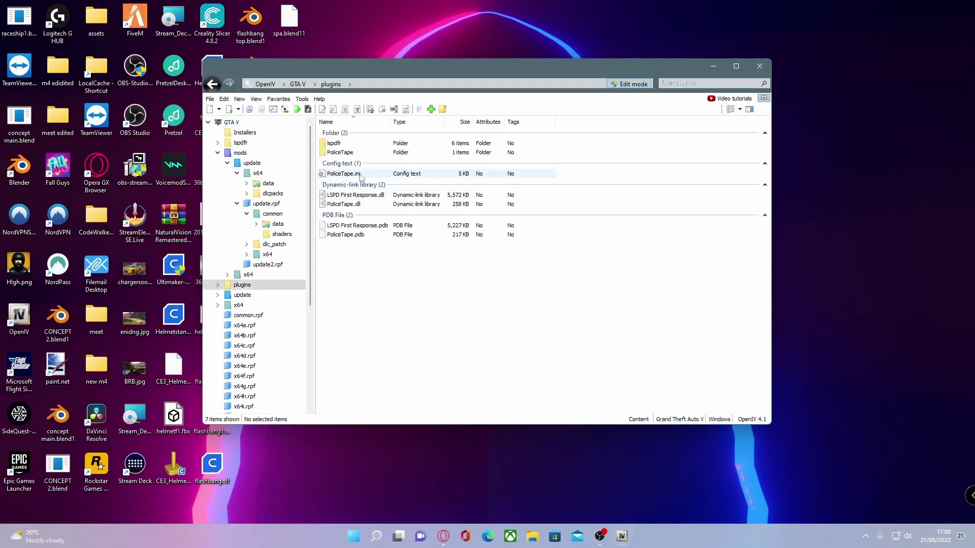
left_click(359, 175)
right_click(358, 175)
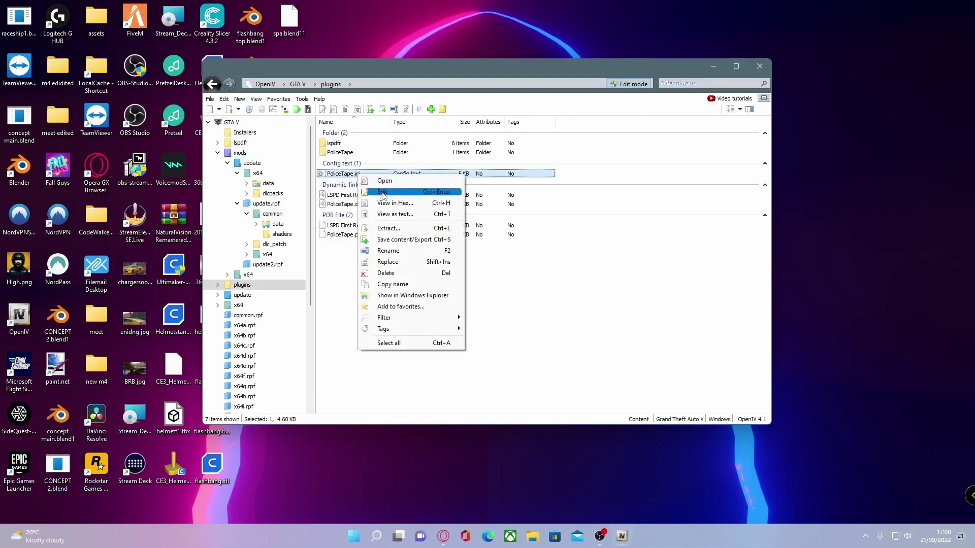
left_click(384, 195)
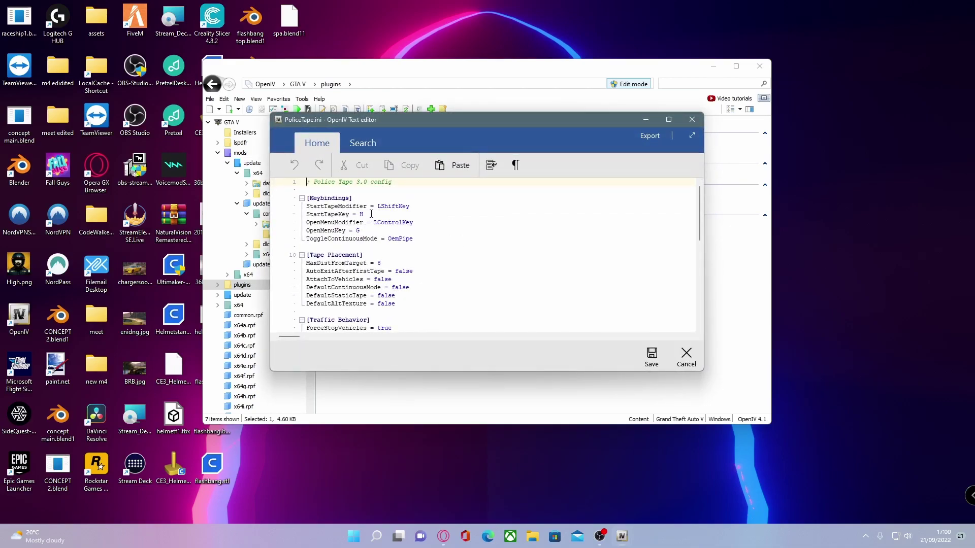
left_click(367, 231)
scroll(408, 232, "down", 1)
scroll(408, 231, "down", 6)
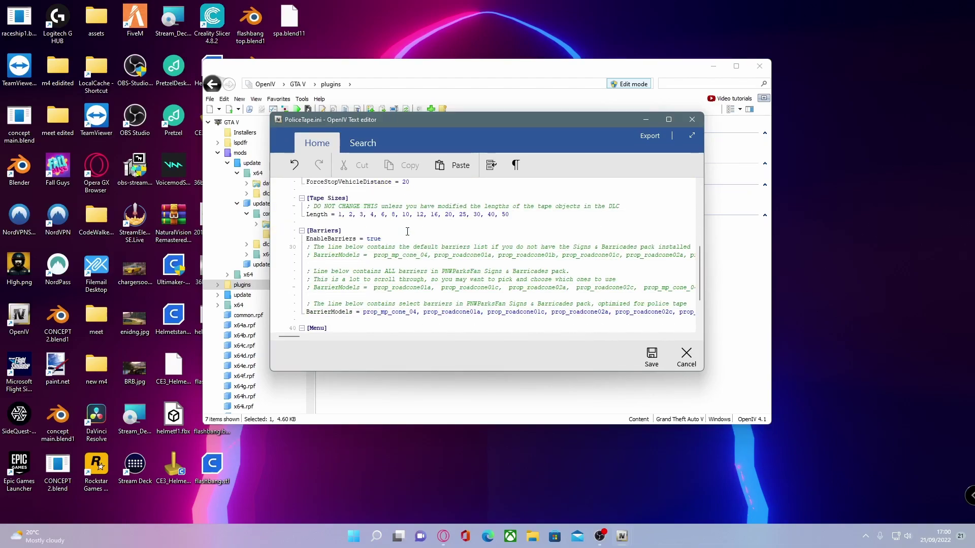
scroll(316, 207, "up", 5)
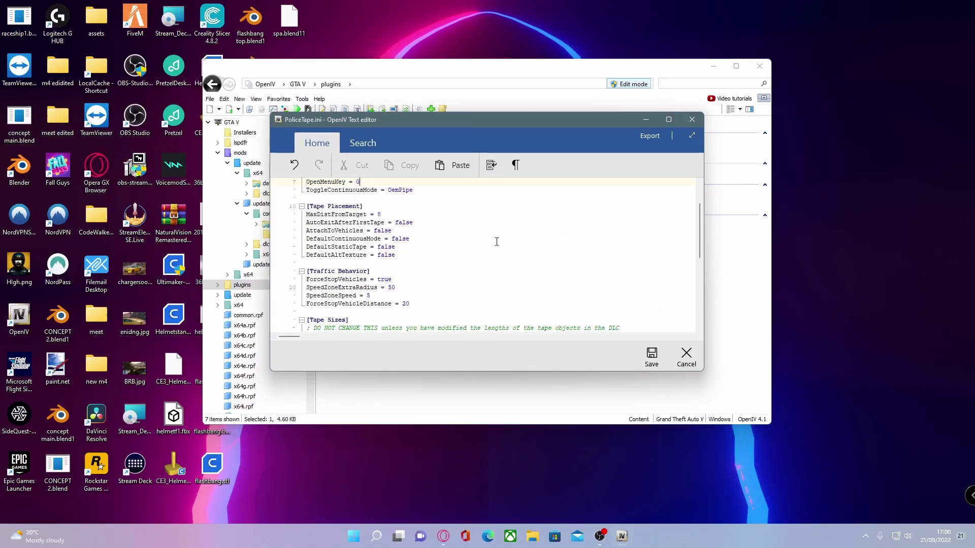
scroll(495, 246, "up", 2)
scroll(399, 233, "down", 7)
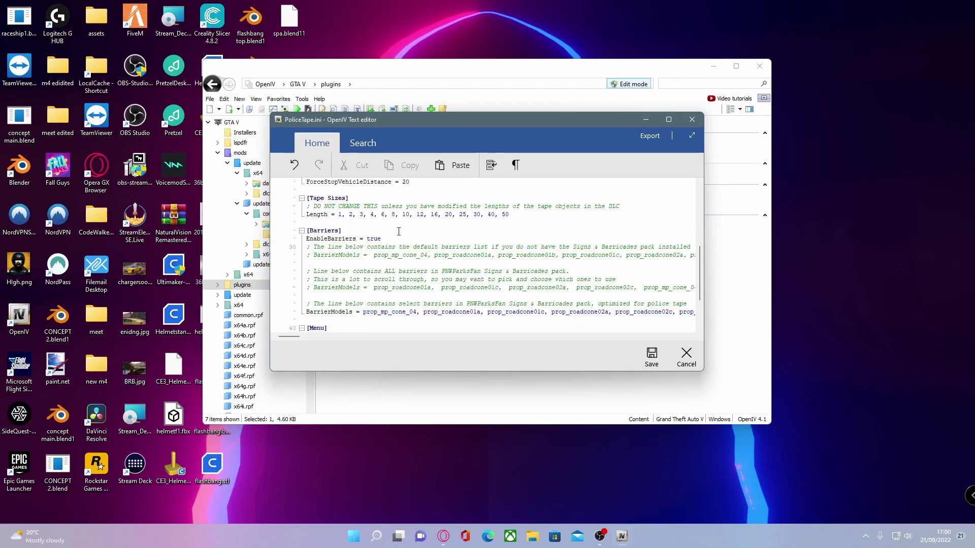
scroll(406, 235, "up", 7)
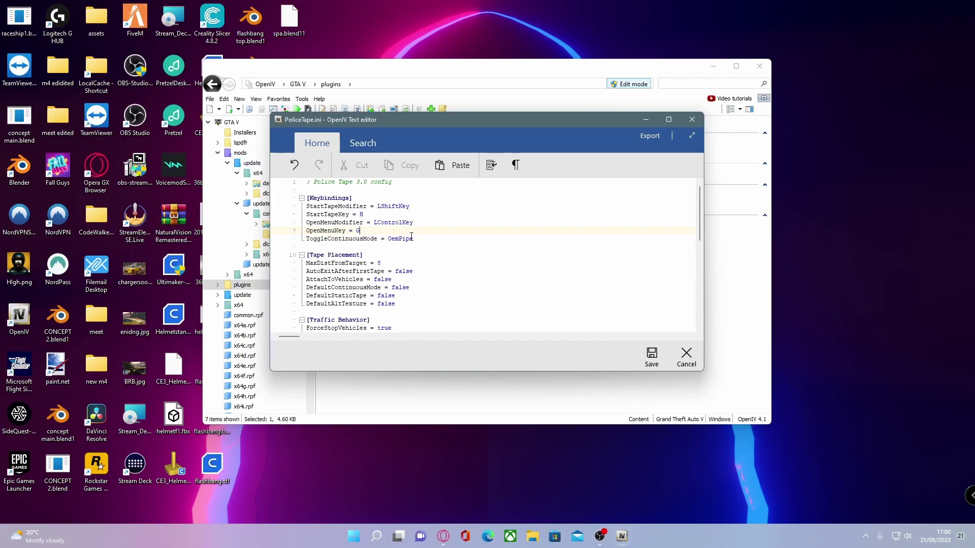
left_click_drag(317, 121, 297, 131)
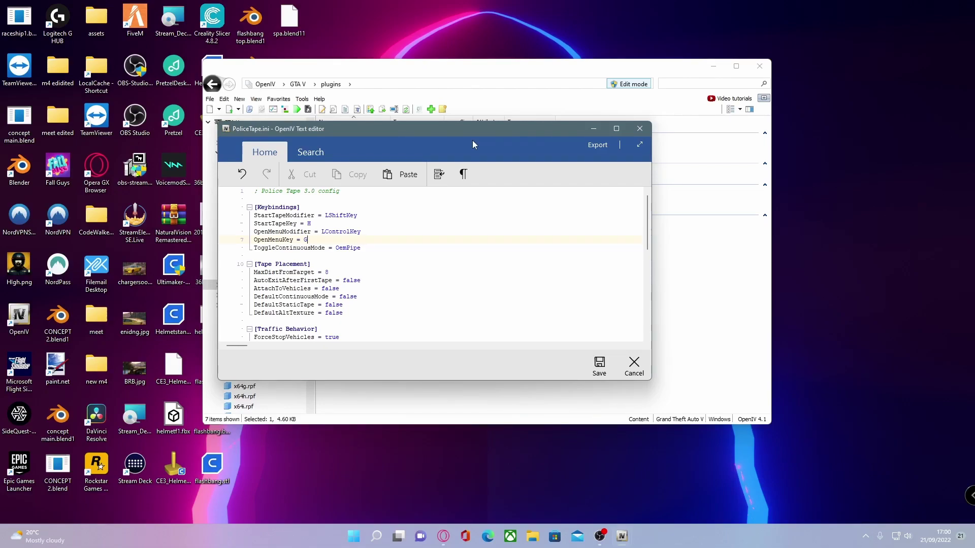
left_click(639, 128)
left_click(597, 268)
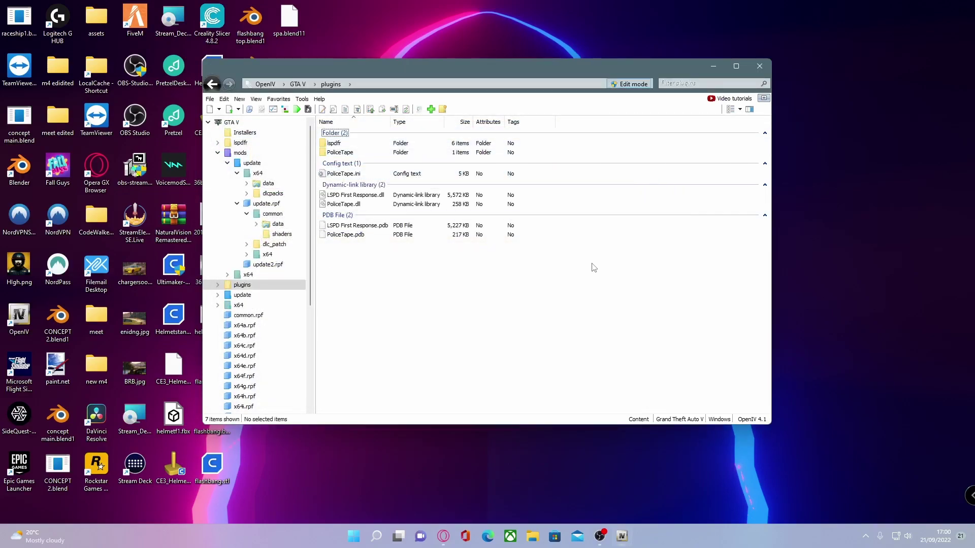